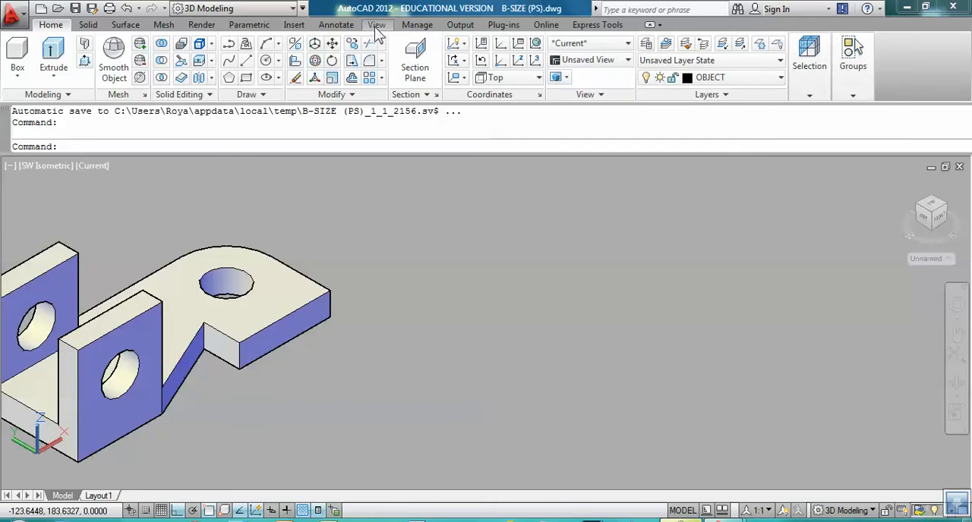
Step: Switch the model to the Front view
{"action": "left_click", "coordinate": [376, 27]}
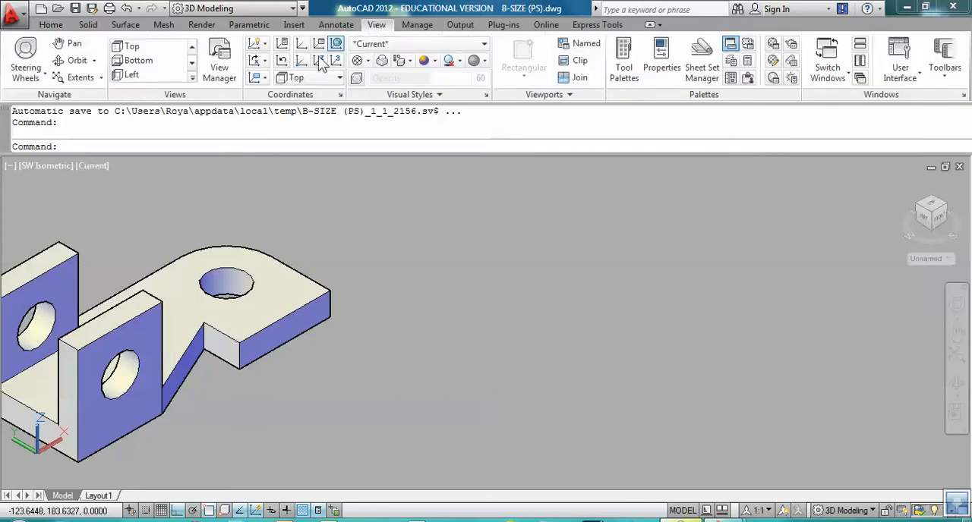
{"action": "left_click", "coordinate": [192, 63]}
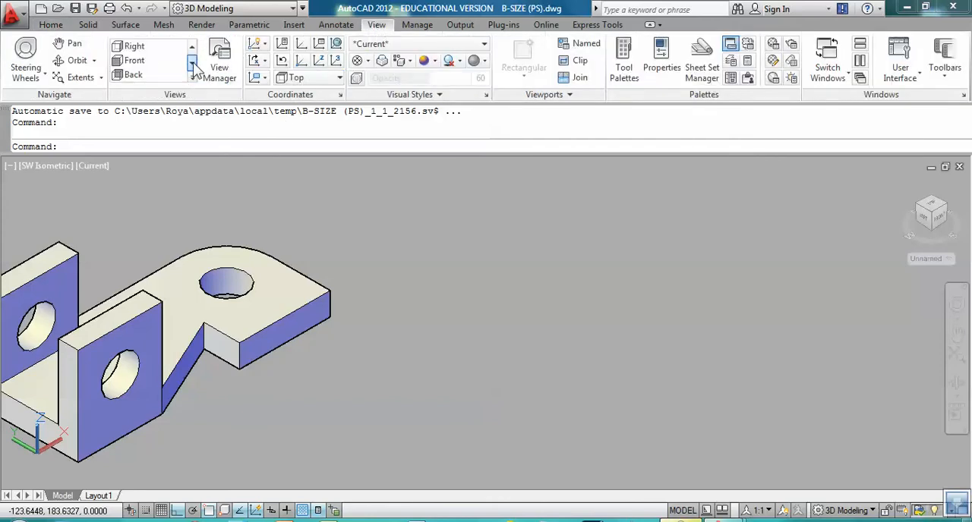
{"action": "left_click", "coordinate": [134, 62]}
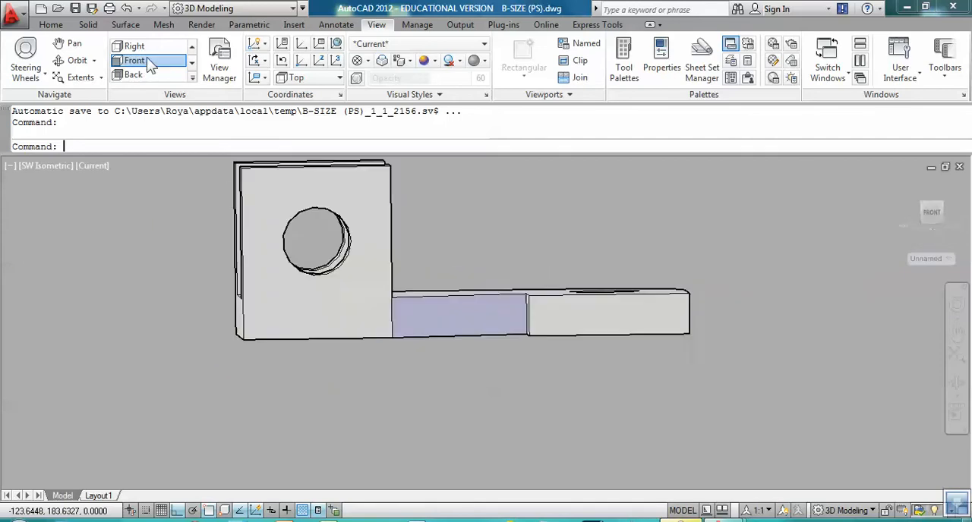
Step: In the empty space beside the bracket, draw connected lines 2 units down, 4 units right and 0.75 units up
{"action": "scroll", "coordinate": [670, 413], "scroll_direction": "down", "scroll_amount": 3}
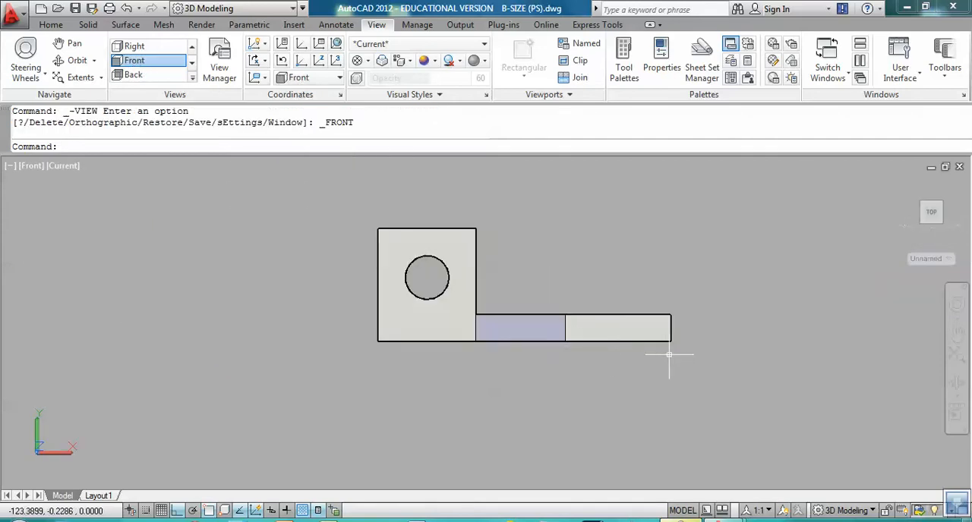
{"action": "mouse_move", "coordinate": [671, 412]}
{"action": "middle_mouse_down"}
{"action": "mouse_move", "coordinate": [481, 349]}
{"action": "mouse_move", "coordinate": [314, 352]}
{"action": "middle_mouse_up"}
{"action": "middle_click_drag", "start_coordinate": [473, 347], "coordinate": [325, 341]}
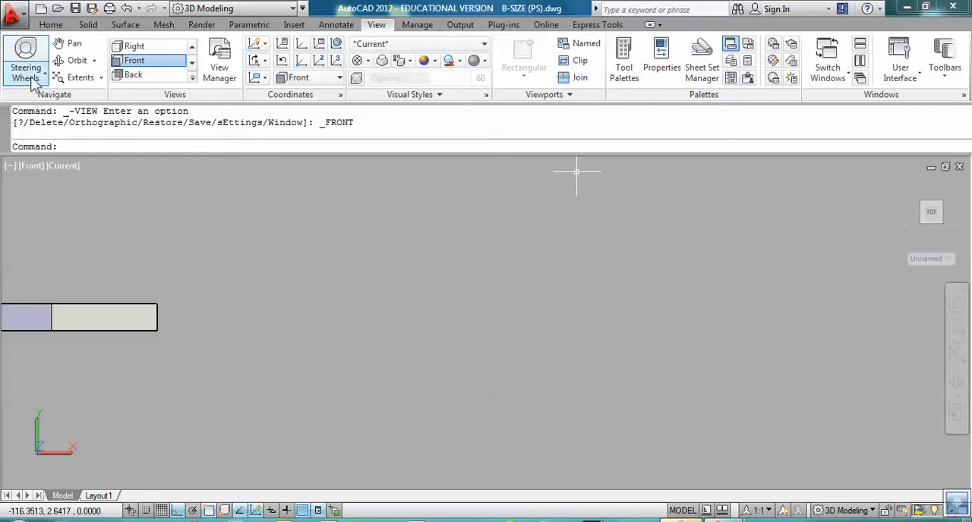
{"action": "left_click", "coordinate": [51, 24]}
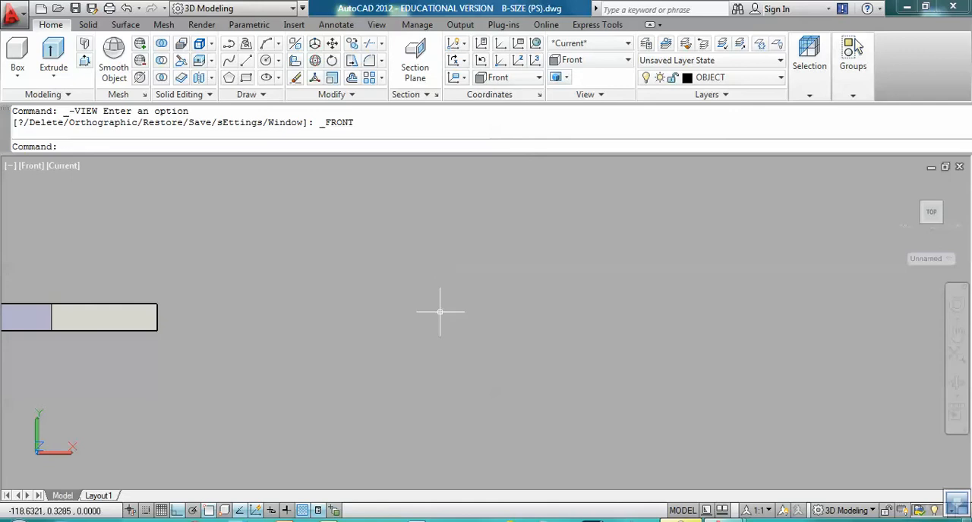
{"action": "key", "text": "Return"}
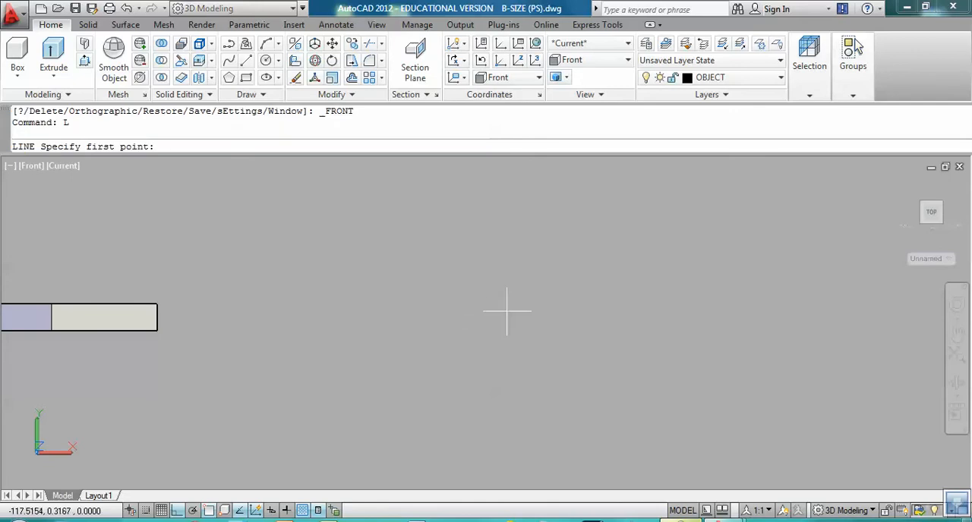
{"action": "left_click", "coordinate": [390, 267]}
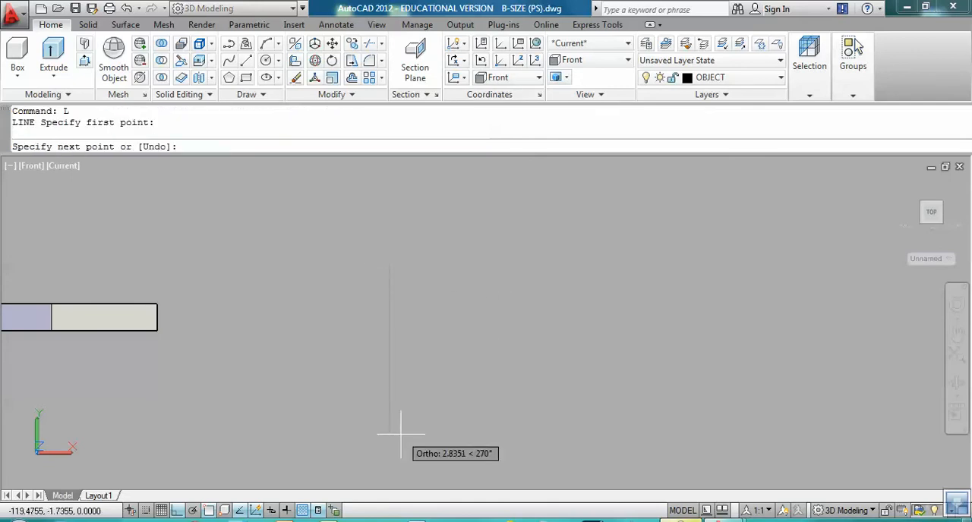
{"action": "key", "text": "Return"}
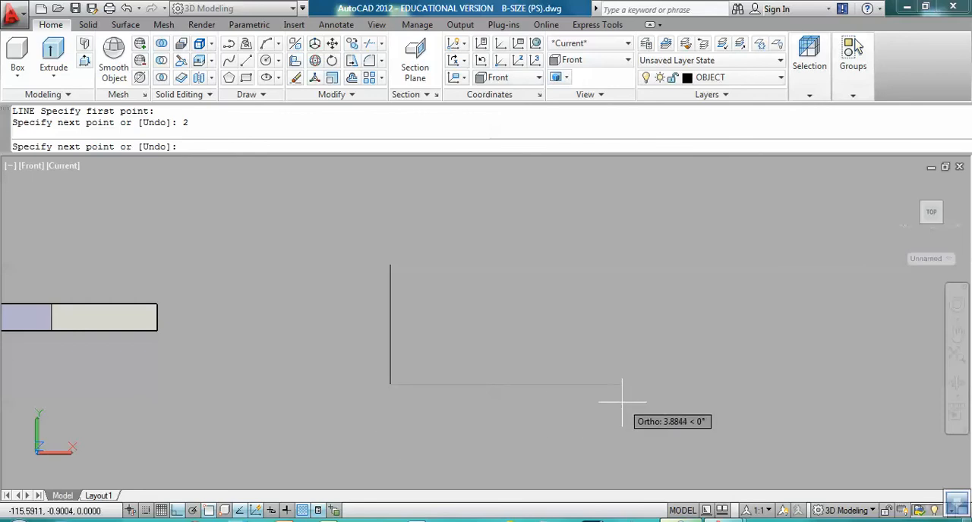
{"action": "key", "text": "Return"}
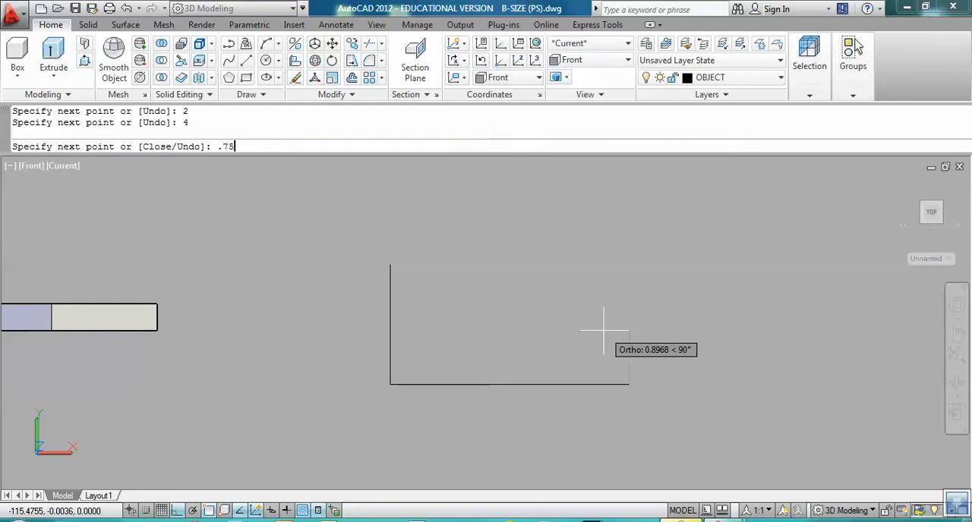
{"action": "key", "text": "Return"}
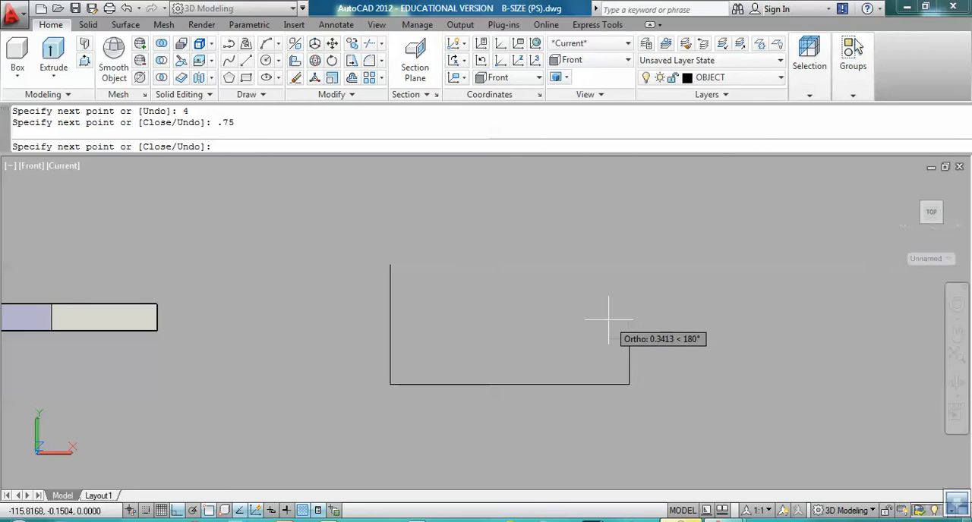
Step: Continue the outline with a separate vertical segment about 3.84 units long, straight up from the short right edge, and end the line
{"action": "middle_click_drag", "start_coordinate": [608, 196], "coordinate": [610, 296]}
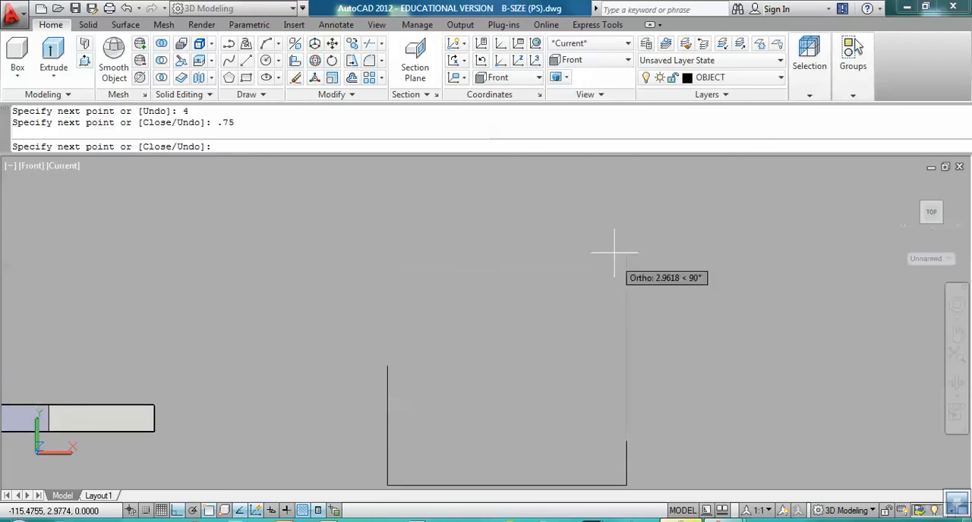
{"action": "left_click", "coordinate": [601, 211]}
{"action": "key", "text": "Return"}
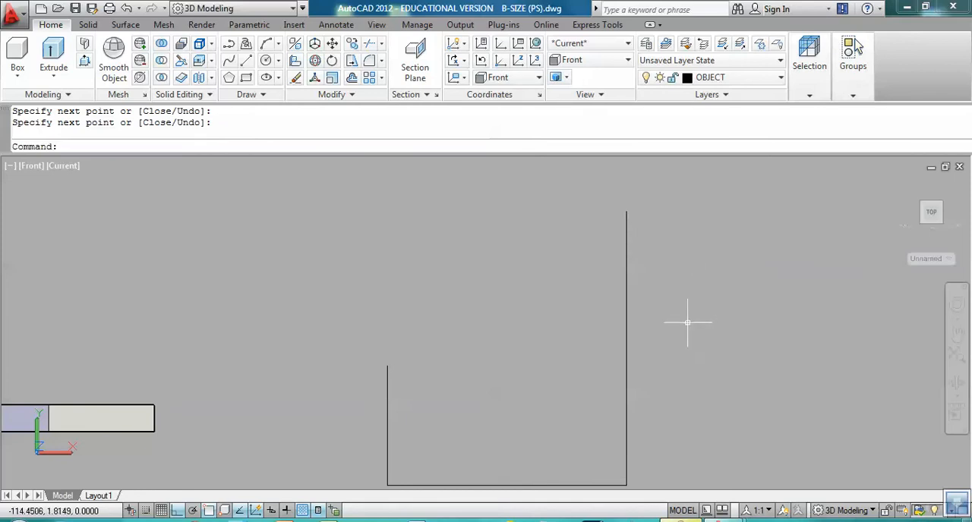
Step: Rotate the long upper vertical segment by 60 degrees about its lower endpoint, where it meets the short right edge
{"action": "type", "text": "RO"}
{"action": "key", "text": "Return"}
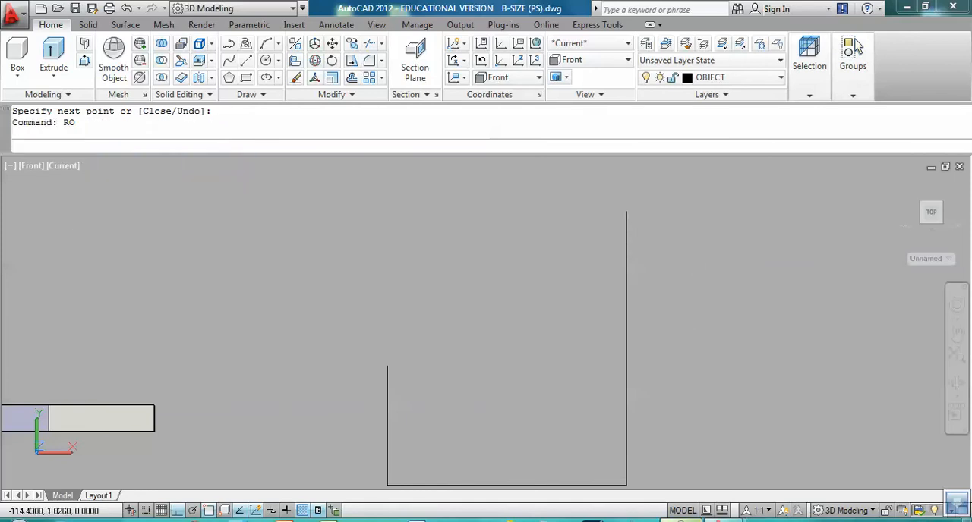
{"action": "left_click", "coordinate": [627, 344]}
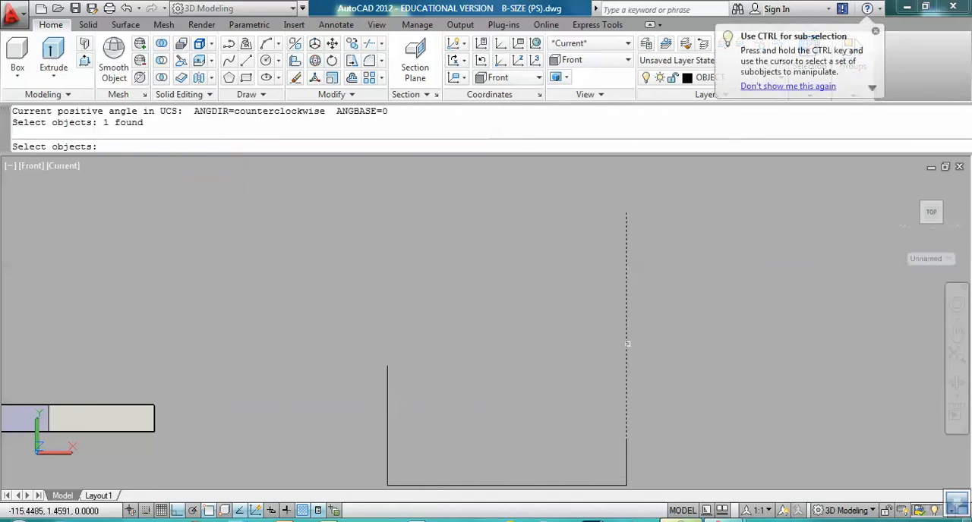
{"action": "key", "text": "Return"}
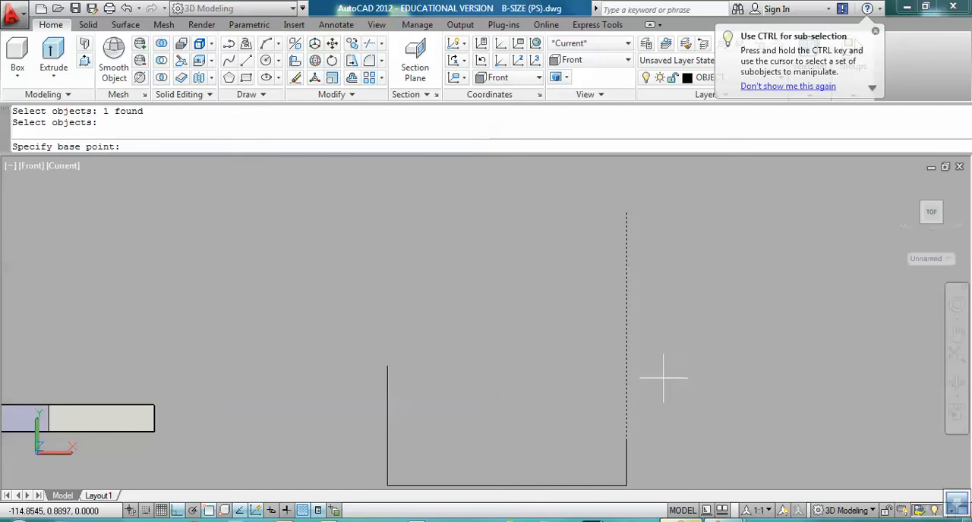
{"action": "left_click", "coordinate": [626, 440]}
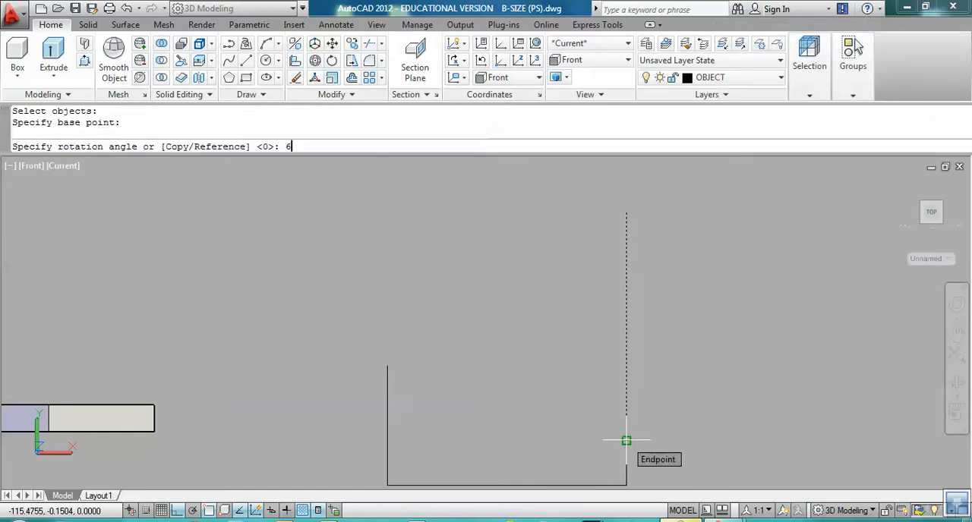
{"action": "key", "text": "Return"}
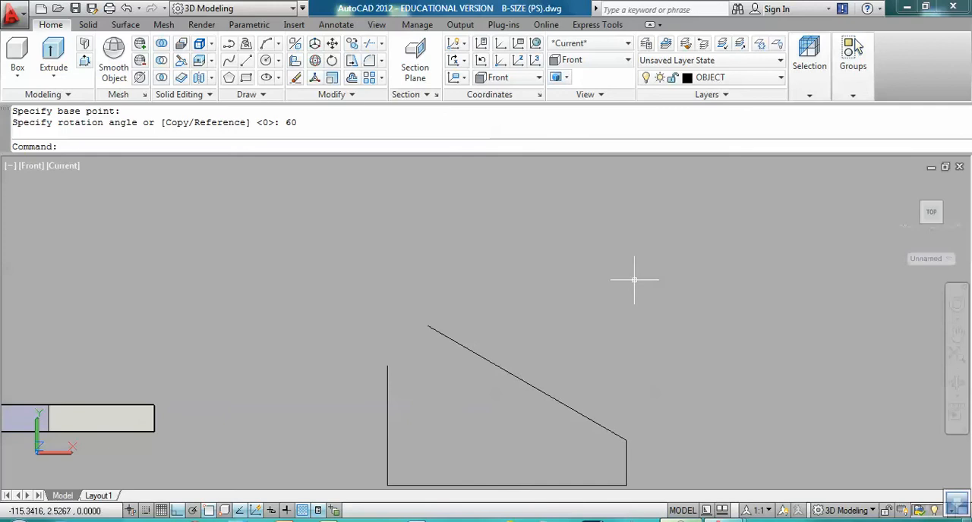
Step: Draw a horizontal line from the upper end of the left edge to the right, across the slanted line
{"action": "type", "text": "L"}
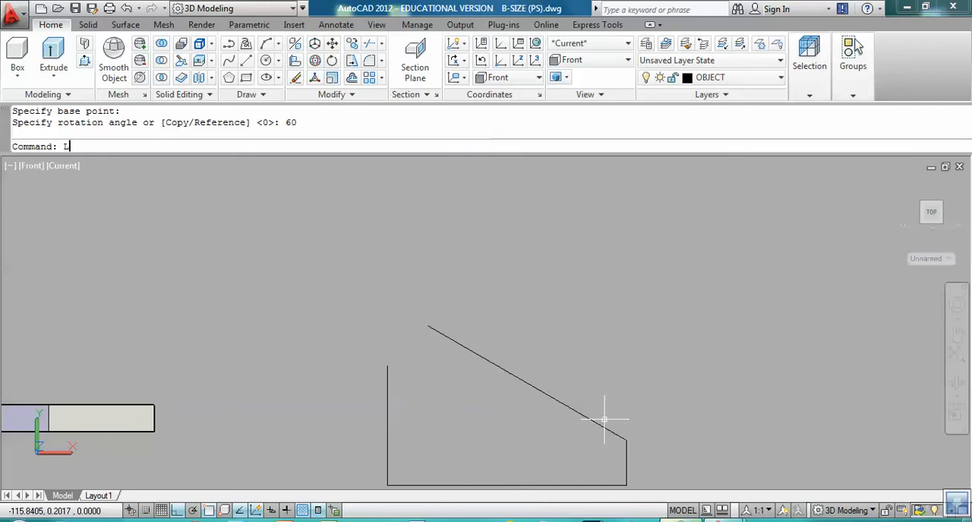
{"action": "key", "text": "Return"}
{"action": "left_click", "coordinate": [386, 365]}
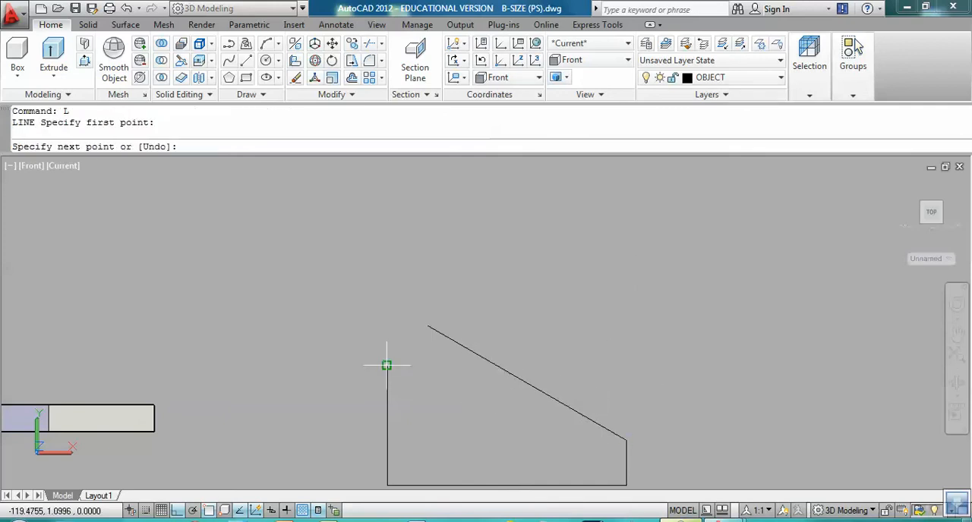
{"action": "left_click", "coordinate": [552, 366]}
{"action": "key", "text": "Return"}
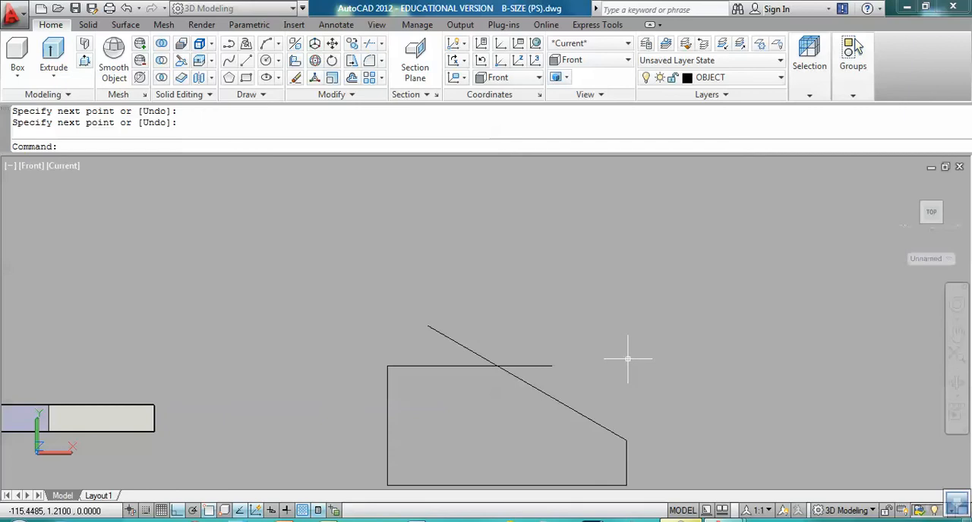
Step: Trim the overhanging ends of the slanted line and the top horizontal line at their intersection
{"action": "type", "text": "TR"}
{"action": "key", "text": "Return"}
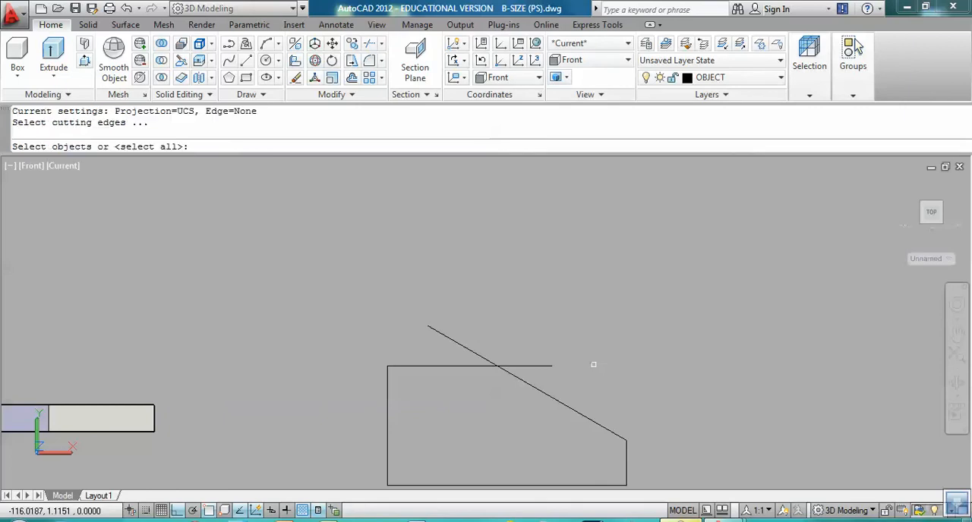
{"action": "key", "text": "Return"}
{"action": "left_click", "coordinate": [483, 358]}
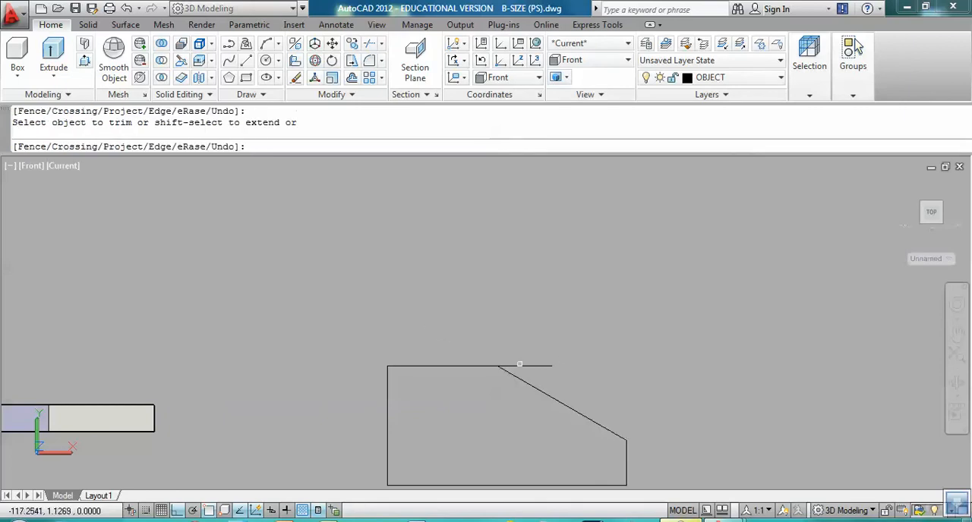
{"action": "left_click", "coordinate": [526, 367]}
{"action": "key", "text": "Return"}
Step: Offset the short right edge of the outline 1.25 units inward
{"action": "middle_click_drag", "start_coordinate": [555, 400], "coordinate": [627, 296]}
{"action": "middle_click_drag", "start_coordinate": [545, 341], "coordinate": [481, 317]}
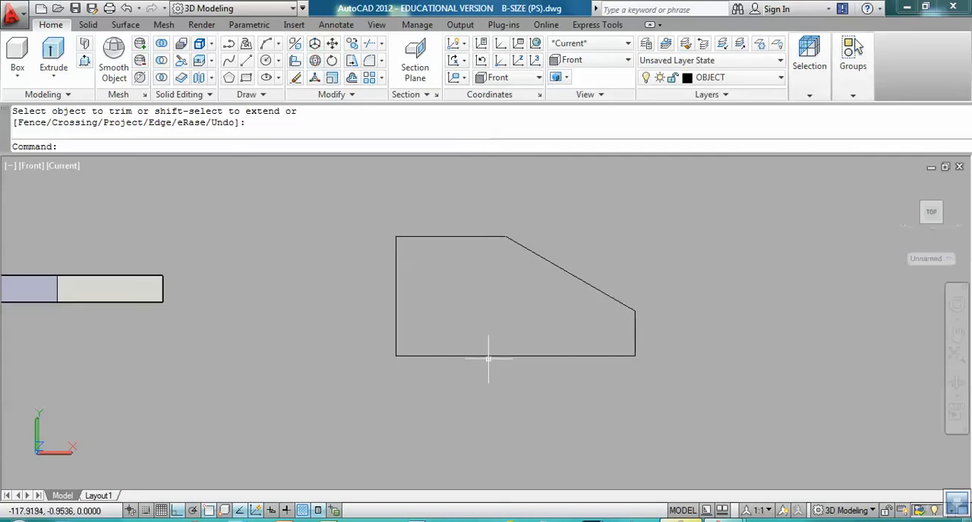
{"action": "type", "text": "0"}
{"action": "key", "text": "Return"}
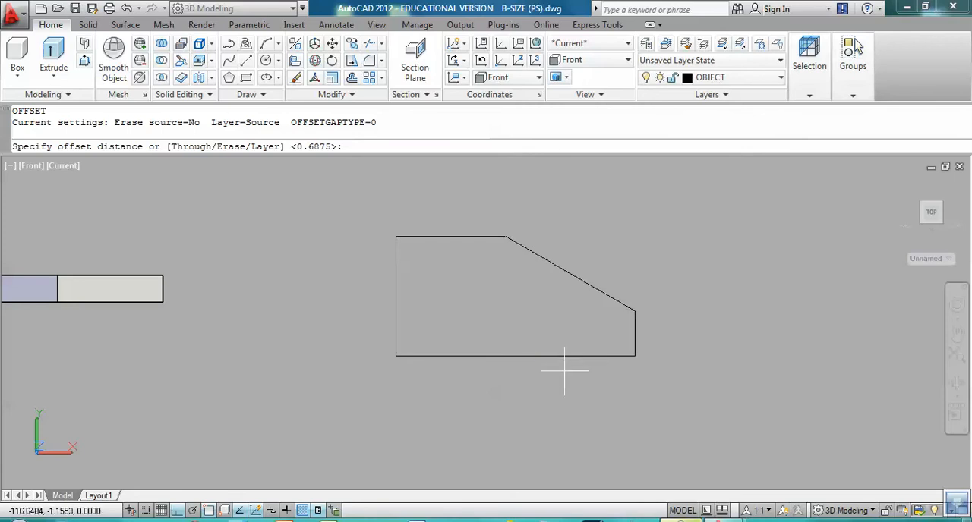
{"action": "type", "text": "1.25"}
{"action": "key", "text": "Return"}
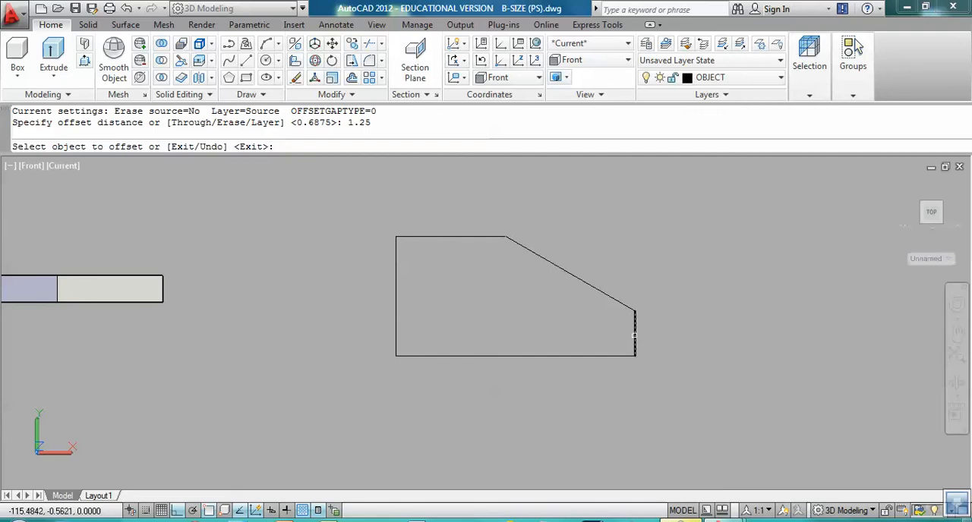
{"action": "left_click", "coordinate": [635, 332]}
{"action": "left_click", "coordinate": [598, 341]}
{"action": "key", "text": "Return"}
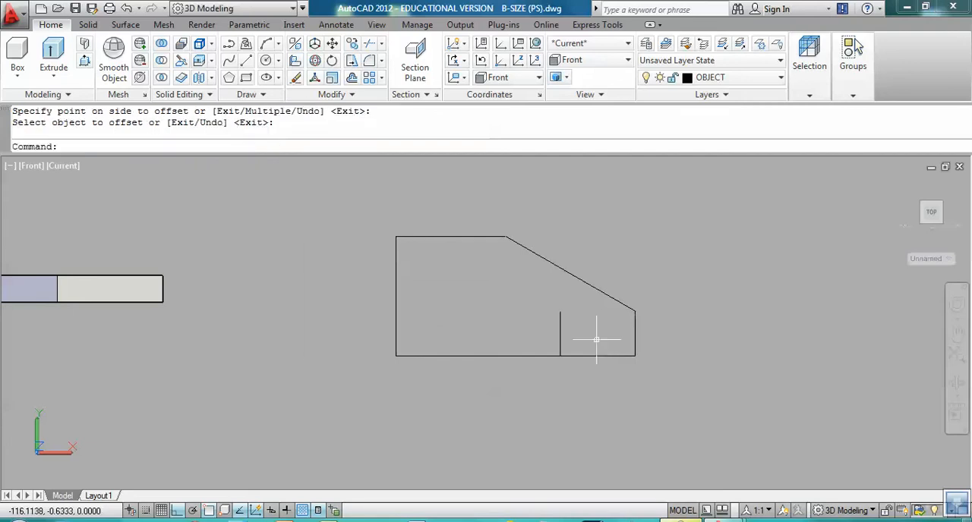
Step: Offset the new inner vertical line 1.5 units toward the left edge
{"action": "key", "text": "Return"}
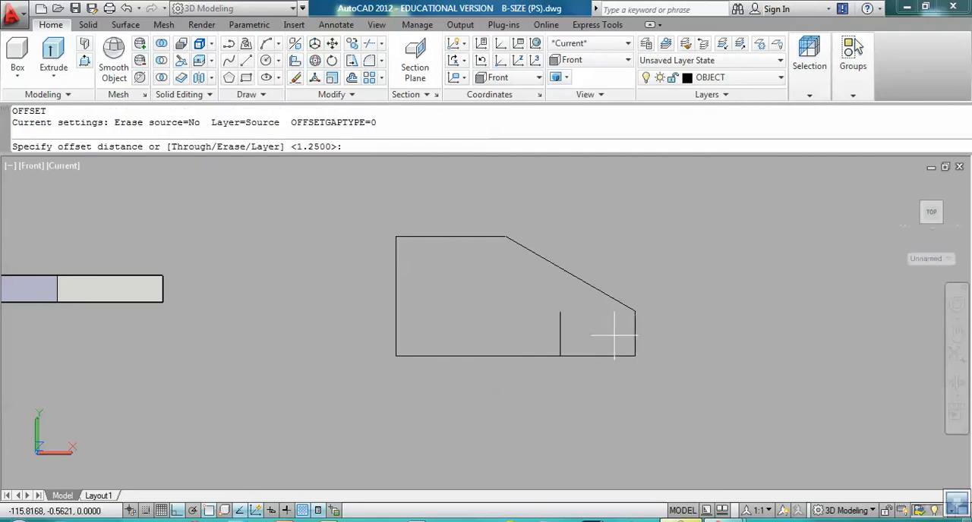
{"action": "type", "text": "1.5"}
{"action": "key", "text": "Return"}
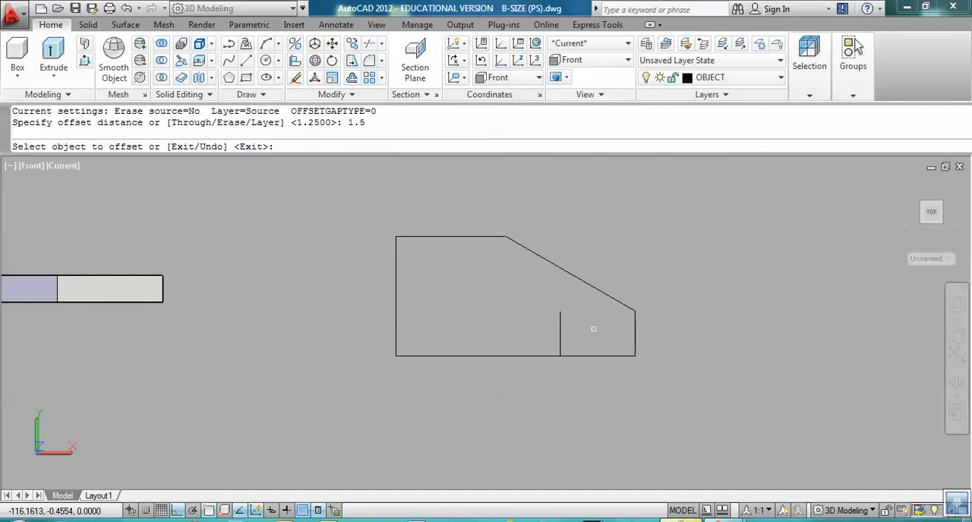
{"action": "left_click", "coordinate": [560, 343]}
{"action": "left_click", "coordinate": [510, 331]}
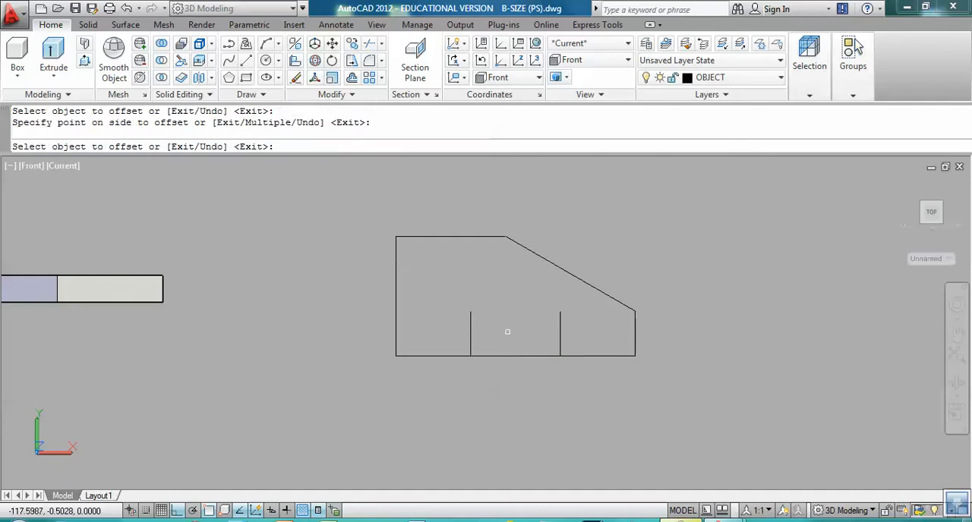
{"action": "key", "text": "Return"}
{"action": "key", "text": "Return"}
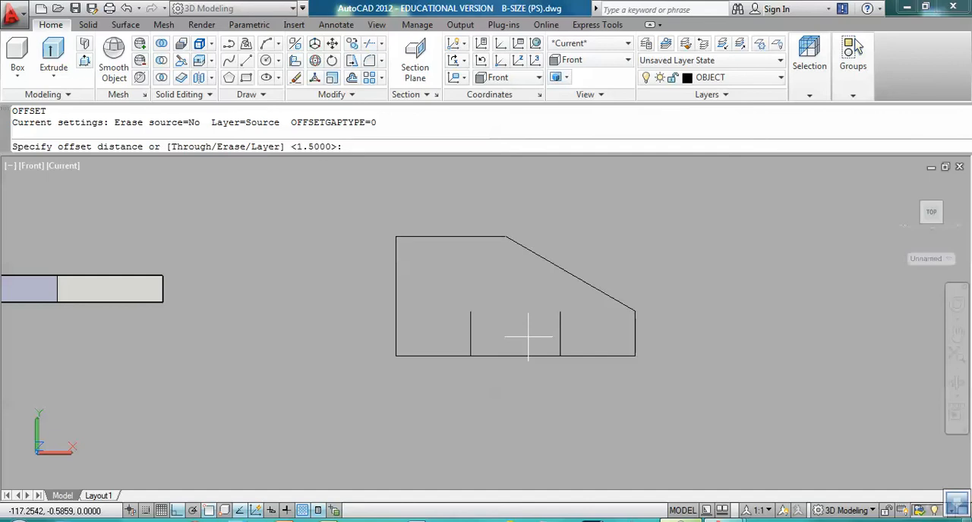
Step: Offset the bottom edge of the outline 0.5 units upward
{"action": "type", "text": ".5"}
{"action": "key", "text": "Return"}
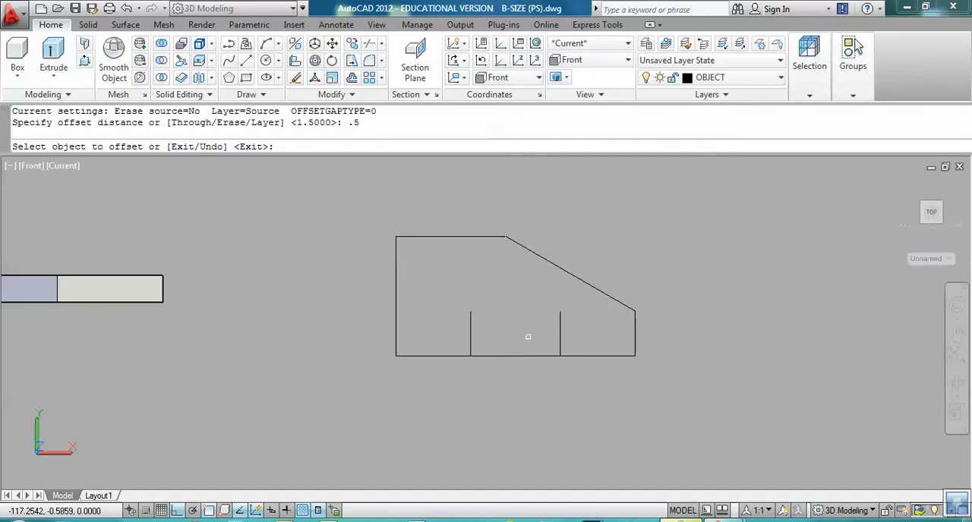
{"action": "left_click", "coordinate": [541, 356]}
{"action": "left_click", "coordinate": [528, 328]}
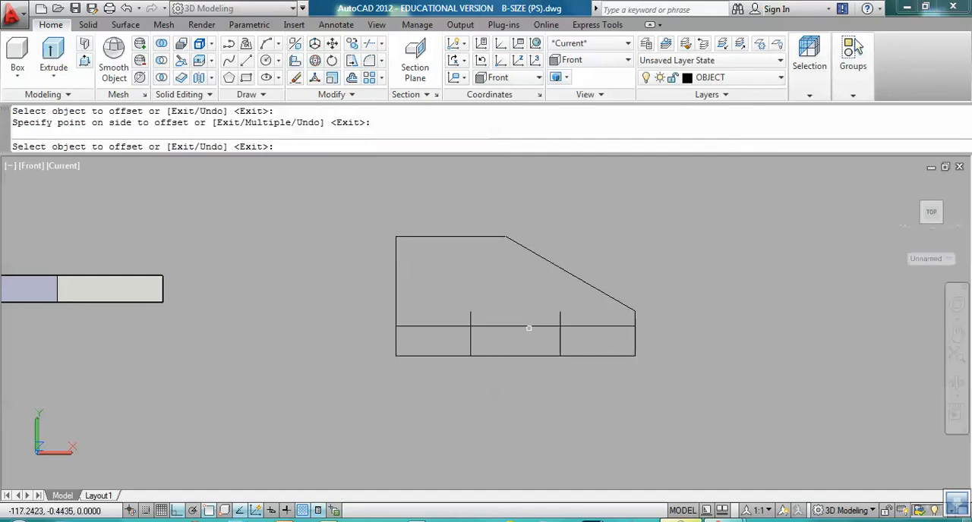
{"action": "key", "text": "Return"}
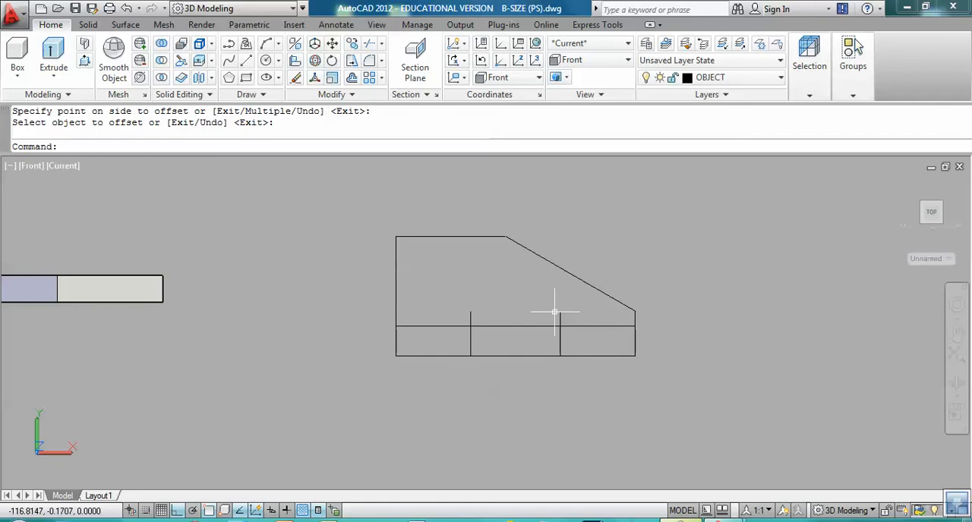
{"action": "left_click", "coordinate": [559, 343]}
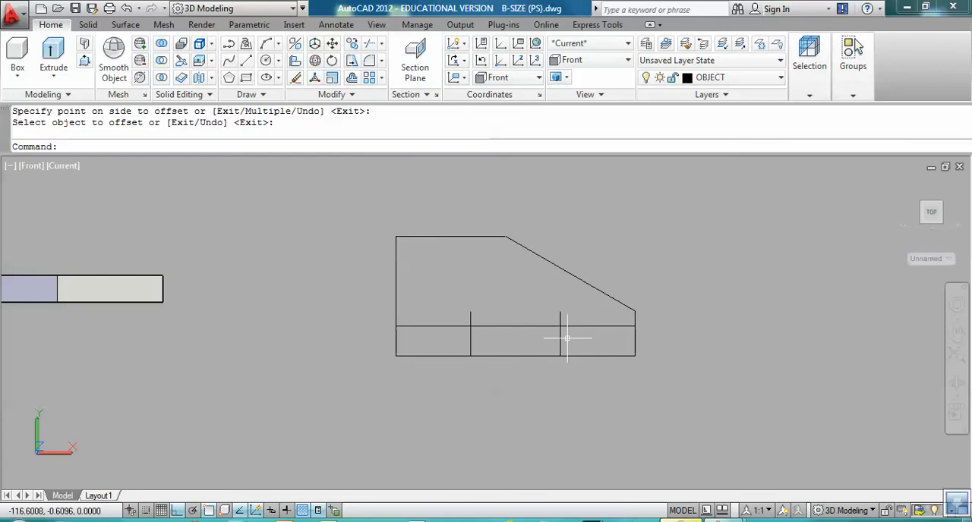
Step: Rotate the short inner vertical line nearest the sloped side by -30 degrees about its lower endpoint
{"action": "type", "text": "ro"}
{"action": "key", "text": "Return"}
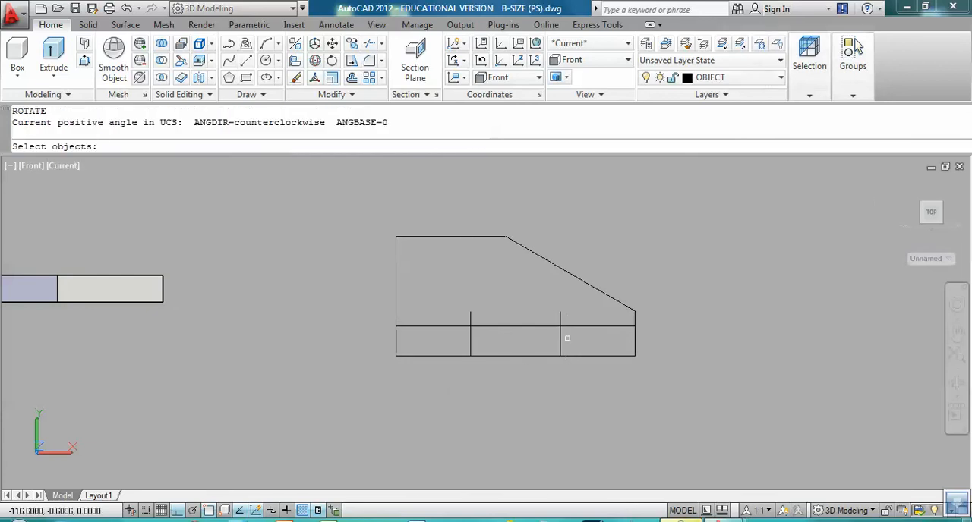
{"action": "left_click", "coordinate": [558, 334]}
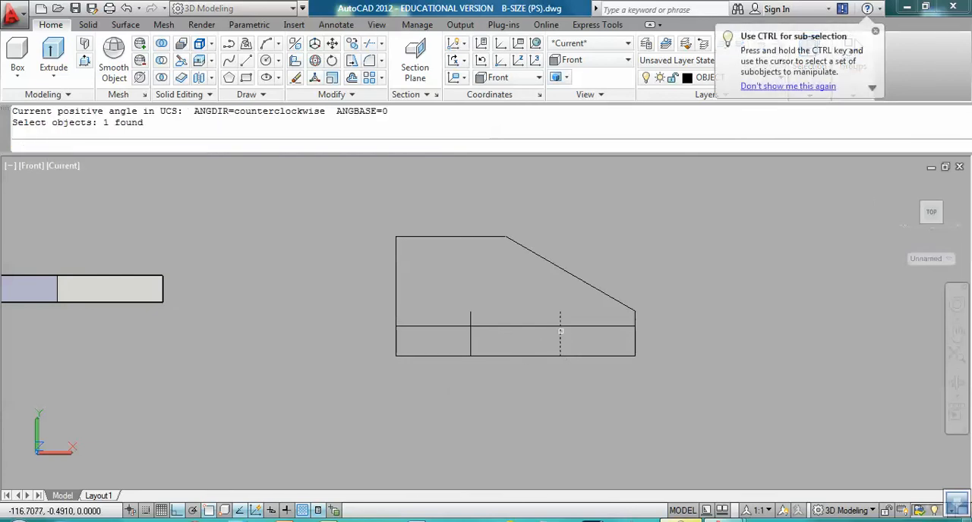
{"action": "key", "text": "Return"}
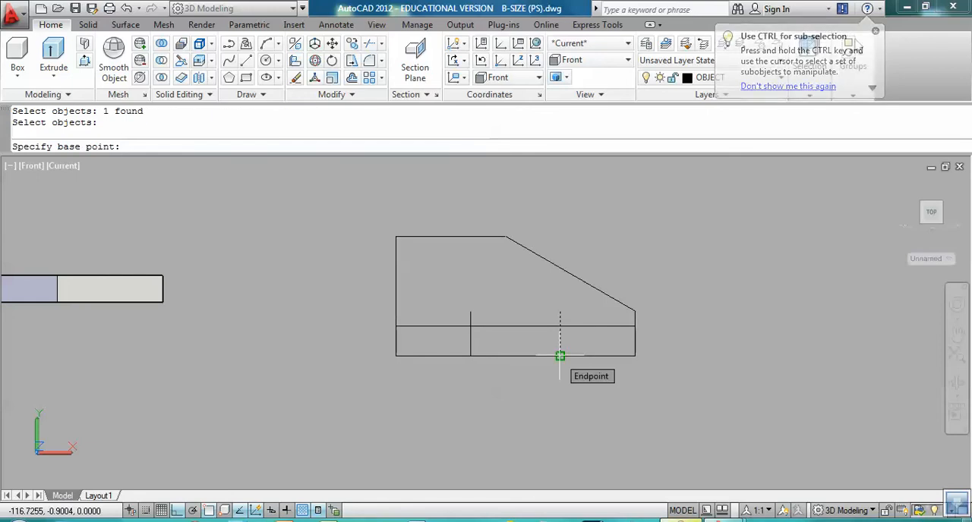
{"action": "left_click", "coordinate": [559, 356]}
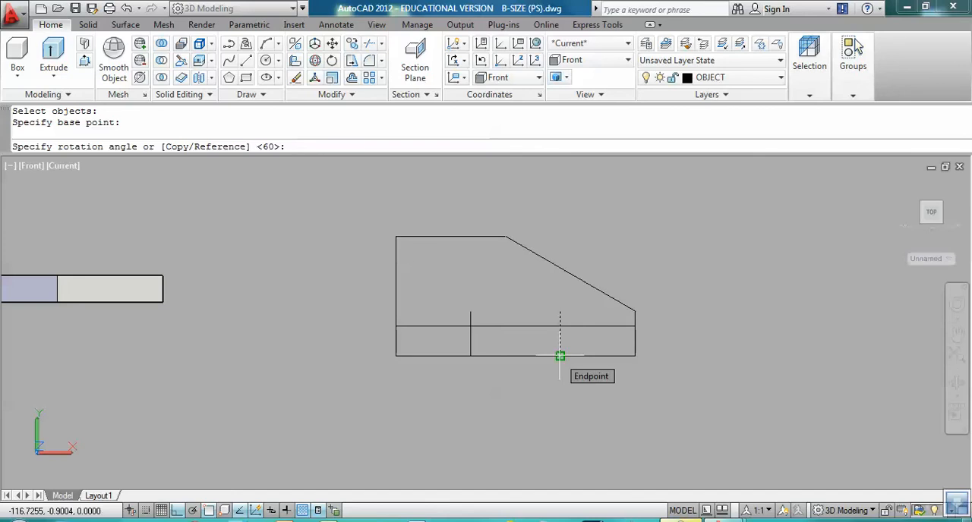
{"action": "type", "text": "-30"}
{"action": "key", "text": "Return"}
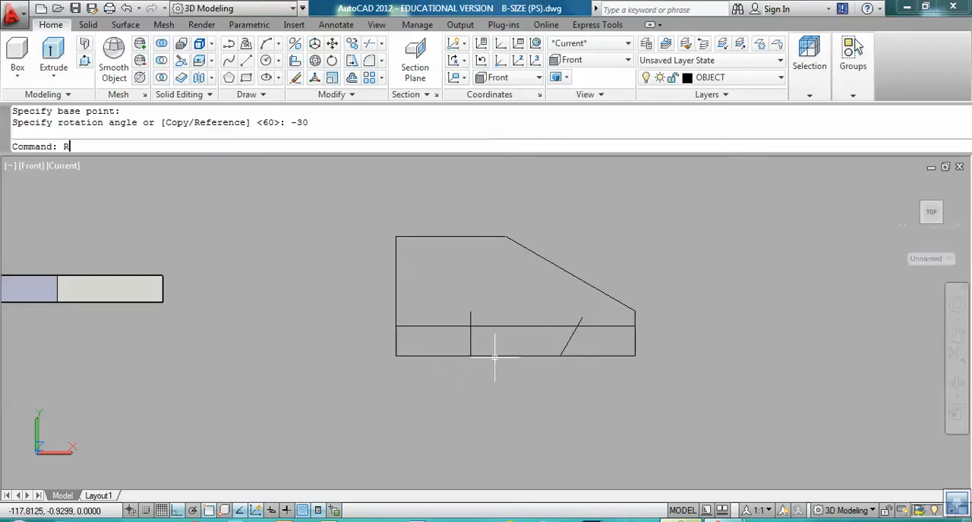
Step: Rotate the remaining short inner vertical line by 30 degrees about its lower end on the bottom edge
{"action": "type", "text": "O"}
{"action": "key", "text": "Return"}
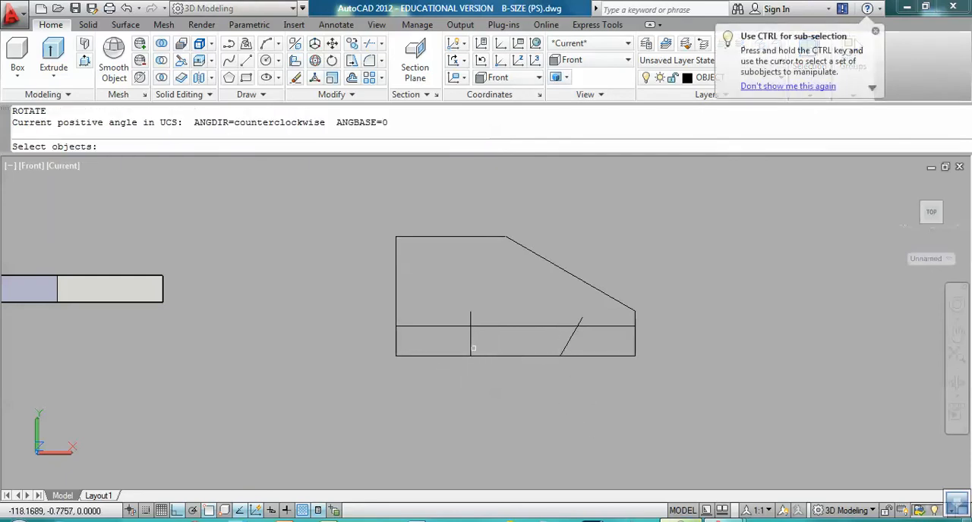
{"action": "left_click", "coordinate": [470, 338]}
{"action": "key", "text": "Return"}
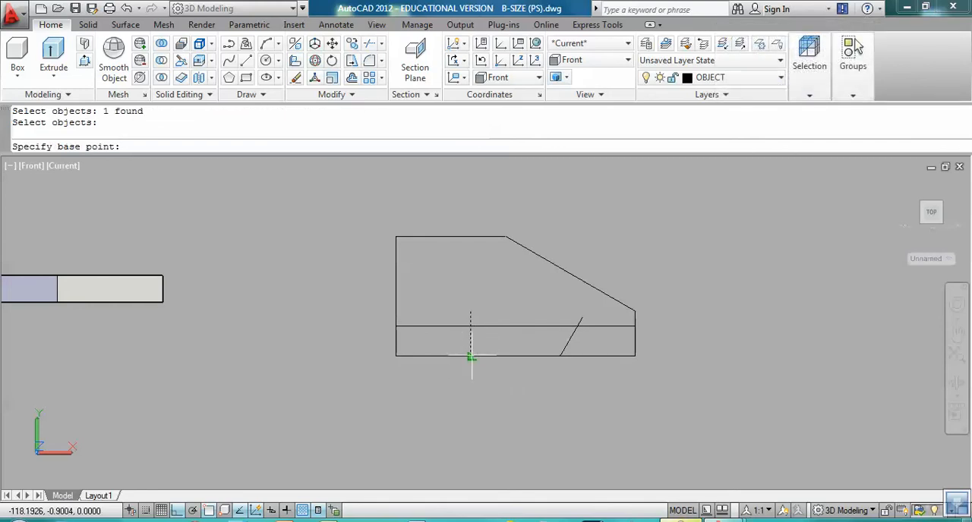
{"action": "left_click", "coordinate": [471, 356]}
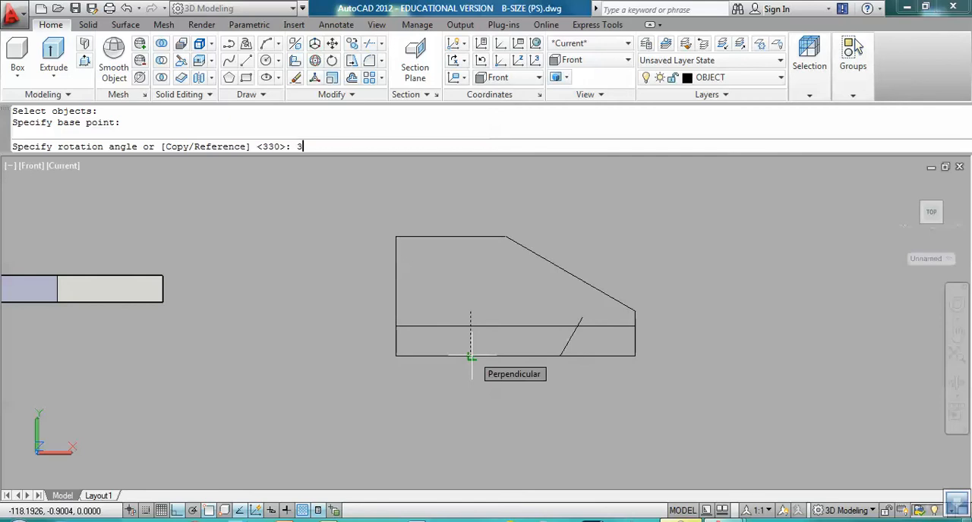
{"action": "key", "text": "Return"}
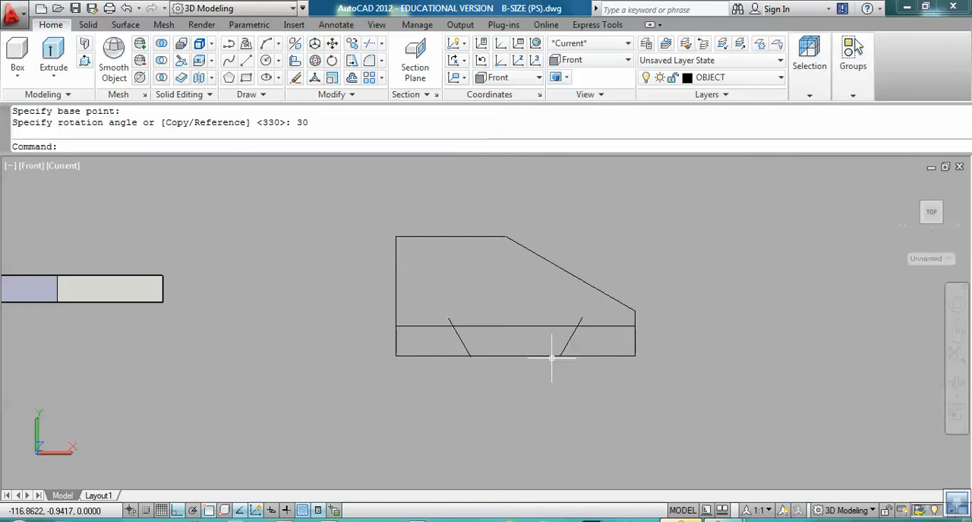
Step: Add an angular dimension between the right slanted slot line and the bottom edge
{"action": "scroll", "coordinate": [568, 369], "scroll_direction": "up", "scroll_amount": 3}
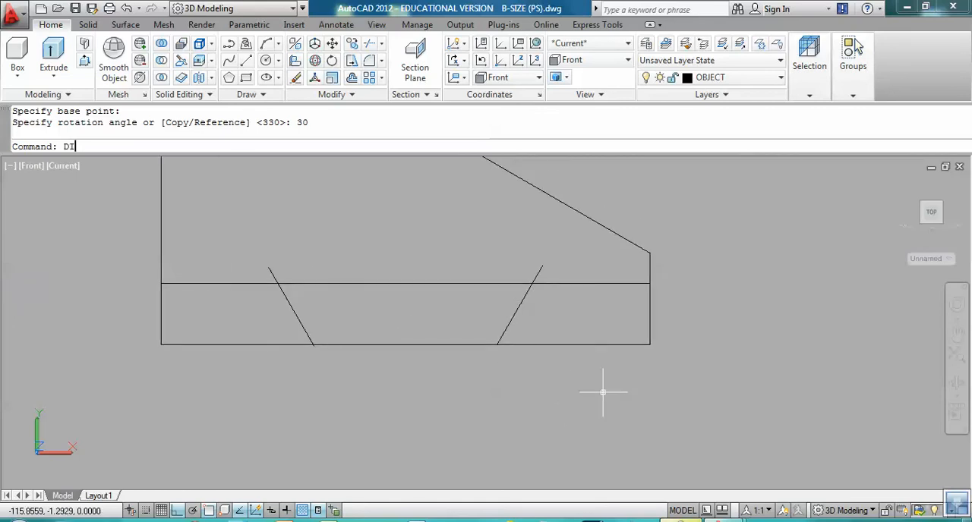
{"action": "type", "text": "NG"}
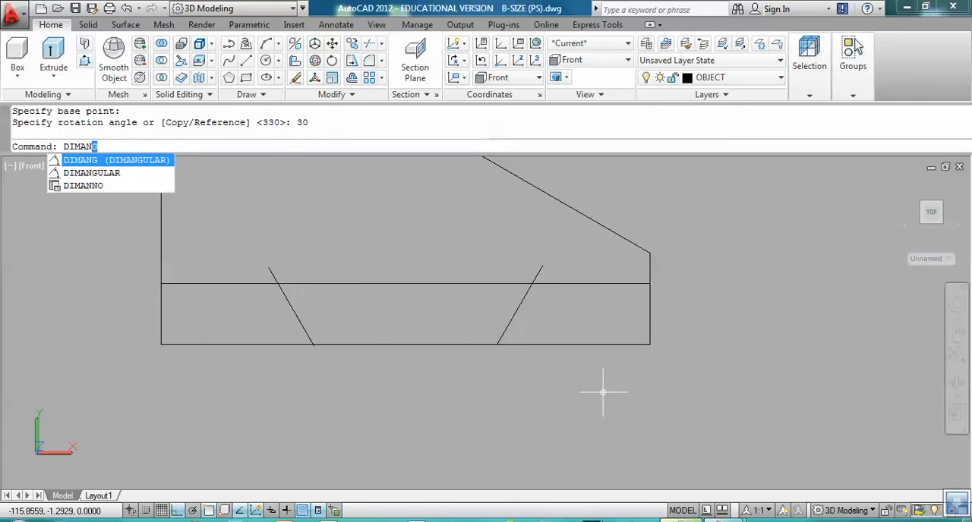
{"action": "key", "text": "Down"}
{"action": "key", "text": "Return"}
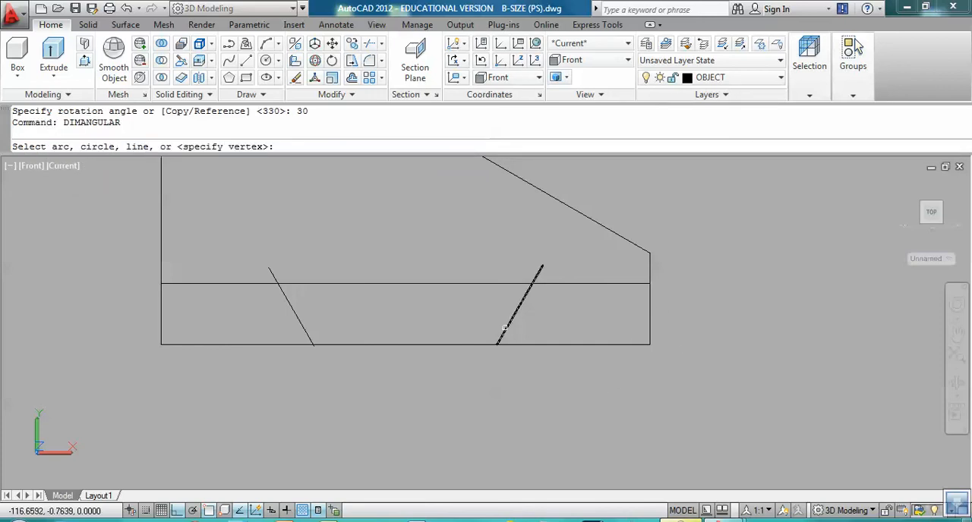
{"action": "left_click", "coordinate": [505, 328]}
{"action": "left_click", "coordinate": [521, 344]}
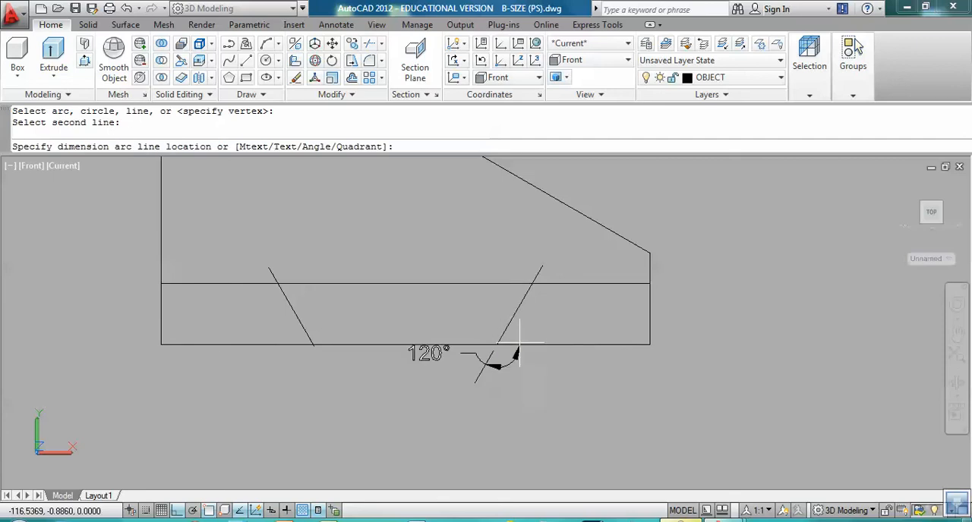
{"action": "left_click", "coordinate": [567, 323]}
Step: Add an angular dimension between the left slanted slot line and the bottom edge
{"action": "key", "text": "Return"}
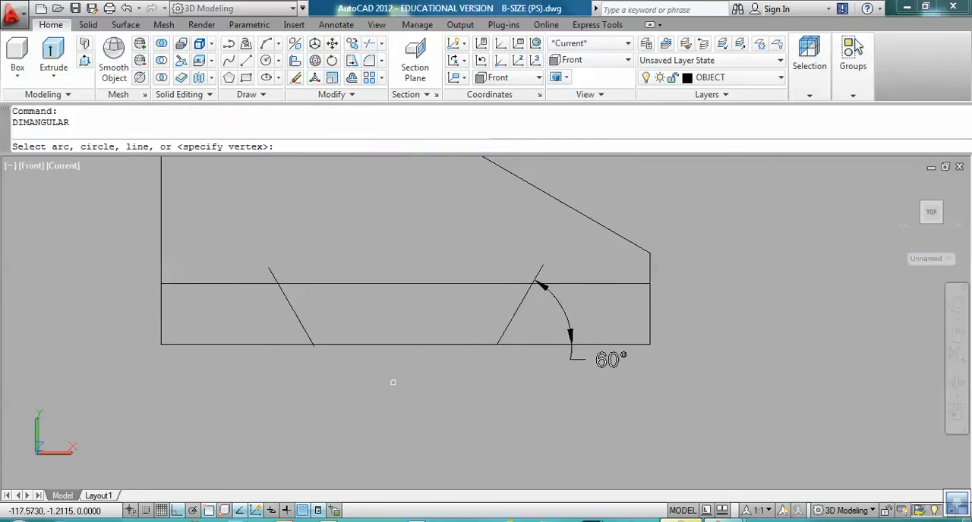
{"action": "left_click", "coordinate": [299, 320]}
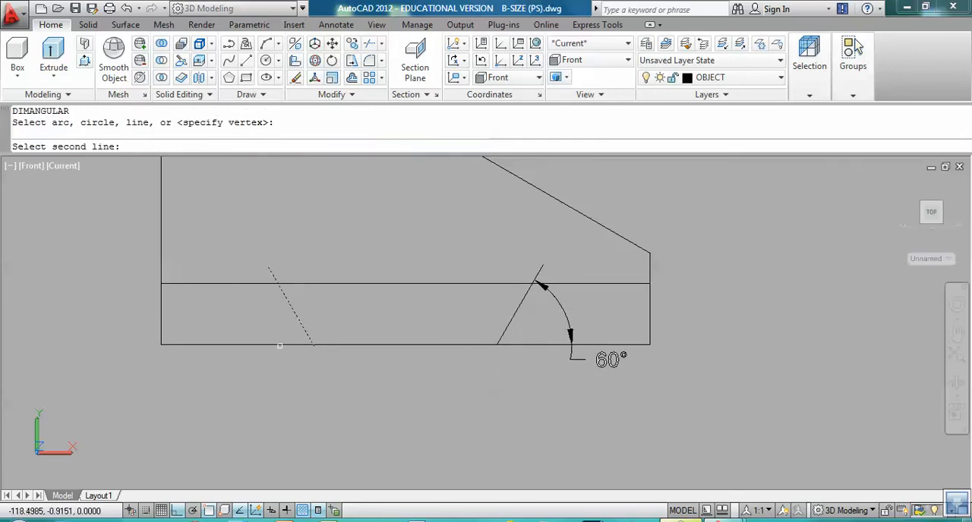
{"action": "left_click", "coordinate": [280, 345]}
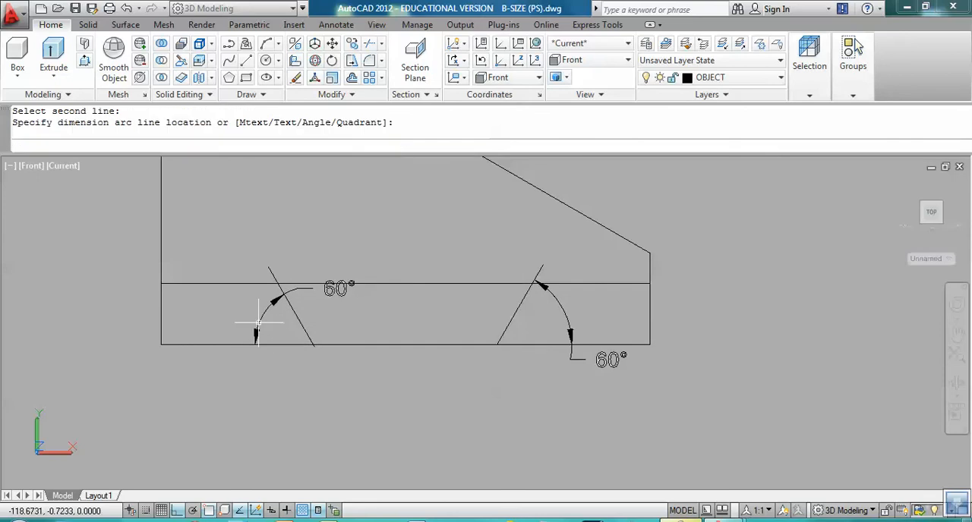
{"action": "left_click", "coordinate": [260, 324]}
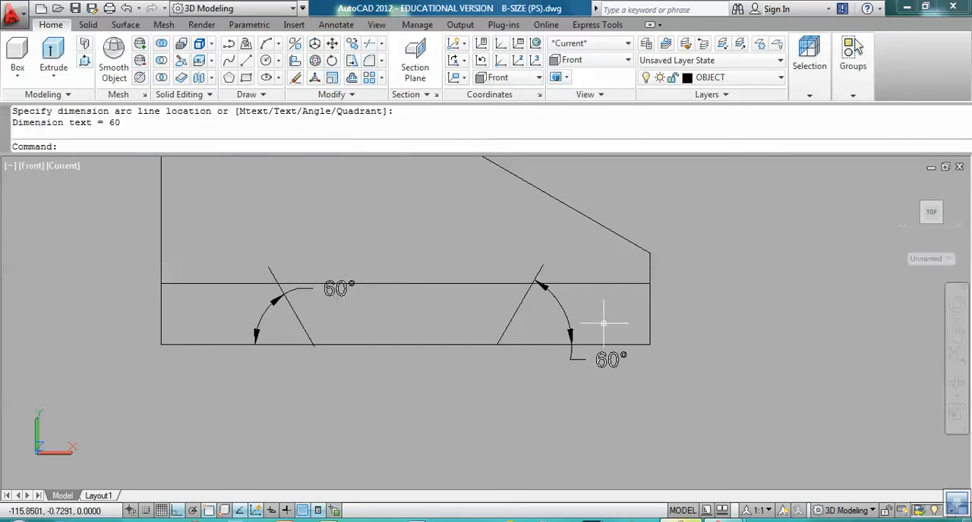
Step: Add an angular dimension between the two slanted slot lines, placing its arc above the slot
{"action": "key", "text": "Return"}
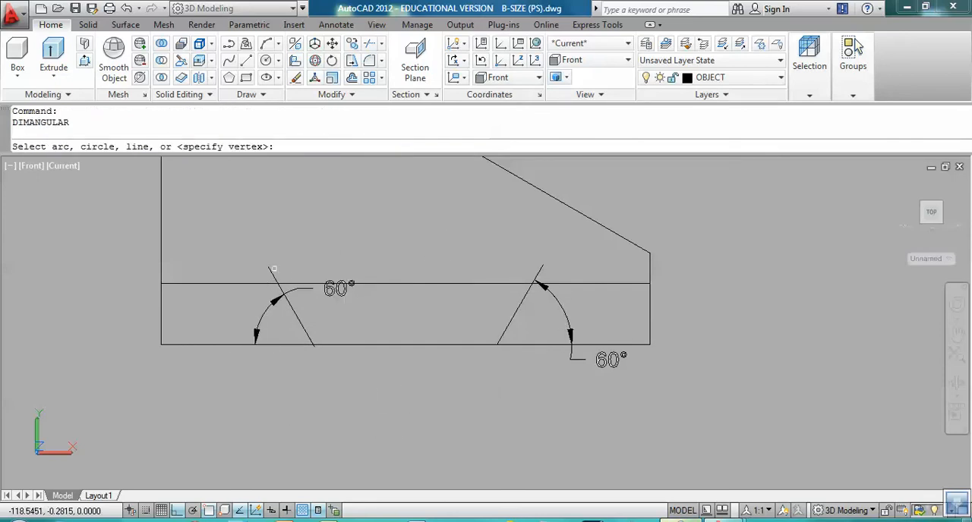
{"action": "left_click", "coordinate": [270, 272]}
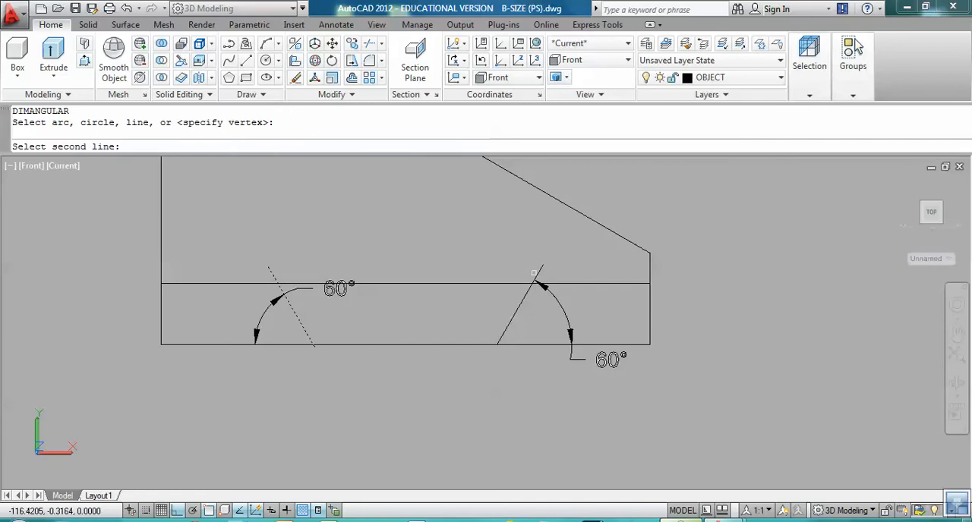
{"action": "left_click", "coordinate": [539, 268]}
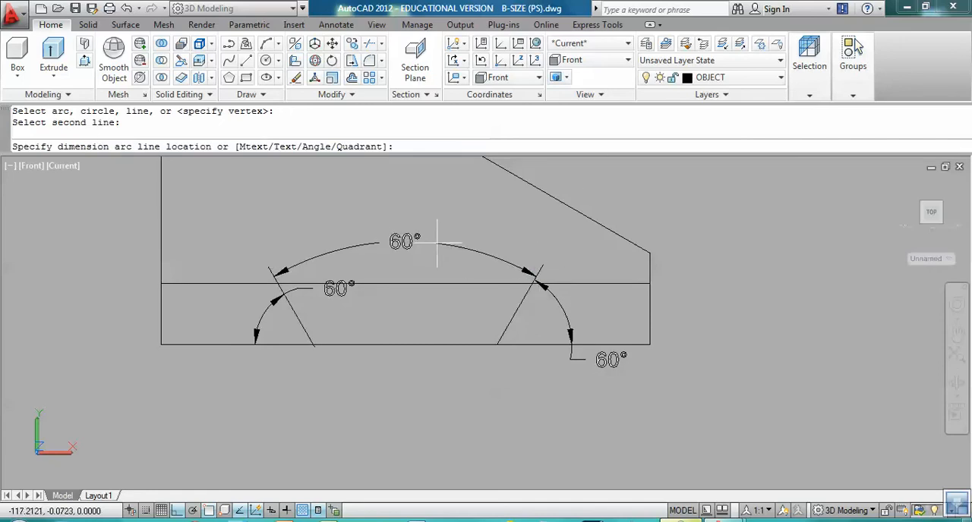
{"action": "left_click", "coordinate": [444, 244]}
Step: Delete the three angular dimensions around the slot
{"action": "left_click", "coordinate": [577, 323]}
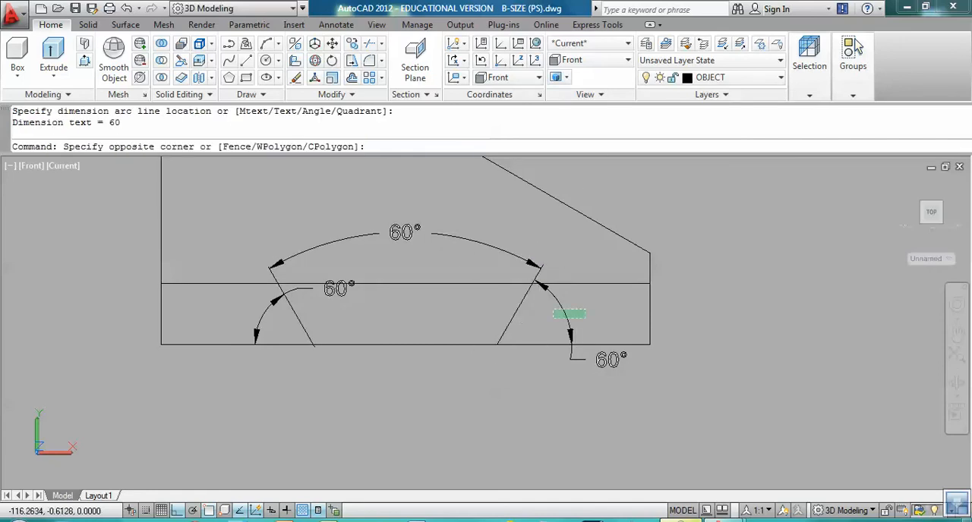
{"action": "left_click", "coordinate": [553, 309]}
{"action": "left_click", "coordinate": [447, 257]}
{"action": "left_click", "coordinate": [392, 213]}
{"action": "left_click", "coordinate": [405, 233]}
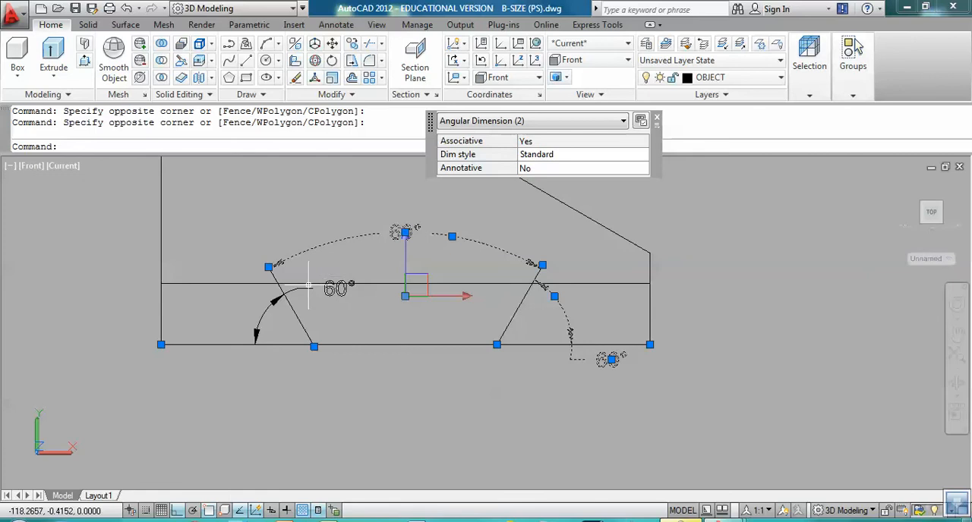
{"action": "left_click", "coordinate": [253, 299]}
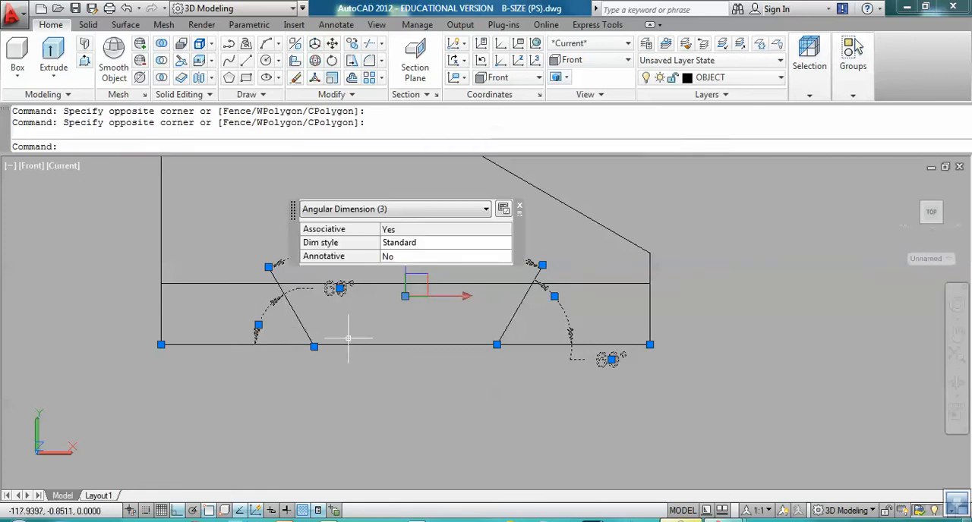
{"action": "key", "text": "Delete"}
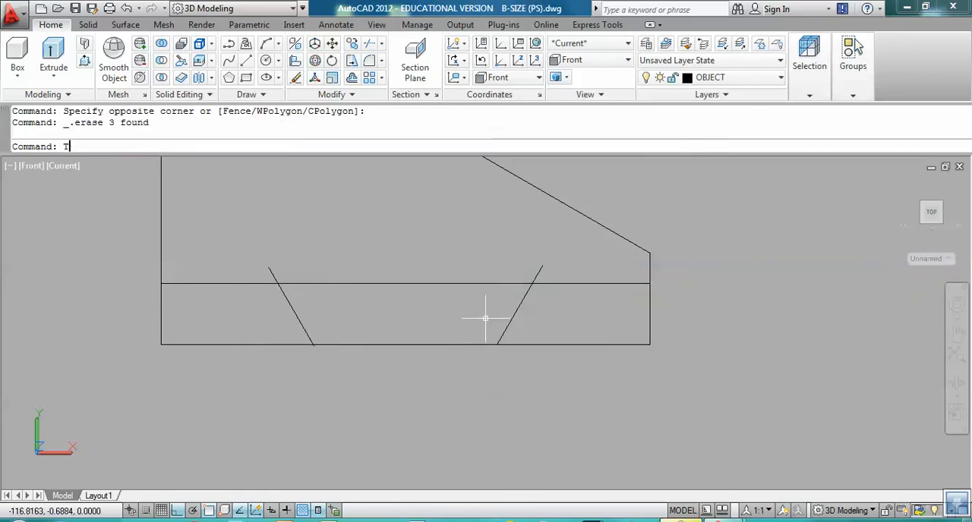
Step: Trim the slanted lines' upper ends, the bottom edge between them and the inner horizontal line's outer parts to leave a dovetail slot
{"action": "type", "text": "TR"}
{"action": "key", "text": "Return"}
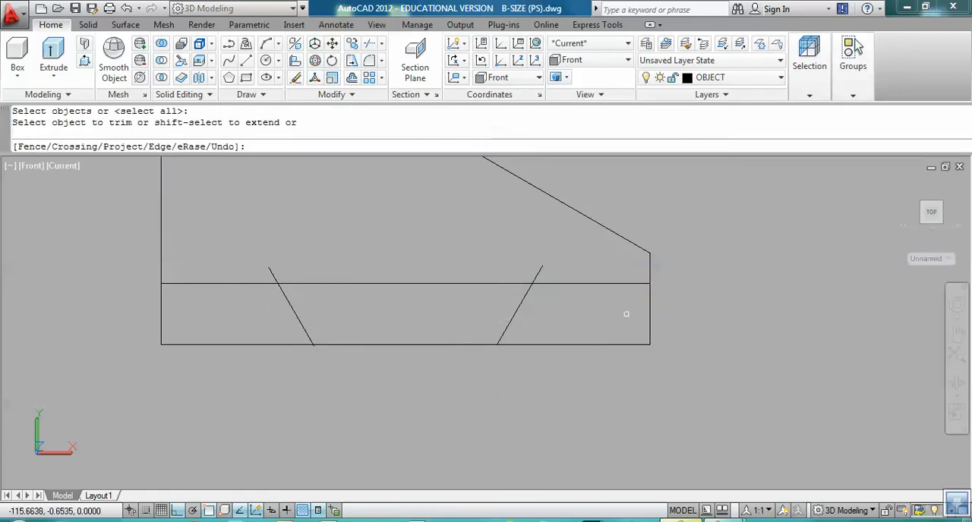
{"action": "left_click", "coordinate": [538, 273]}
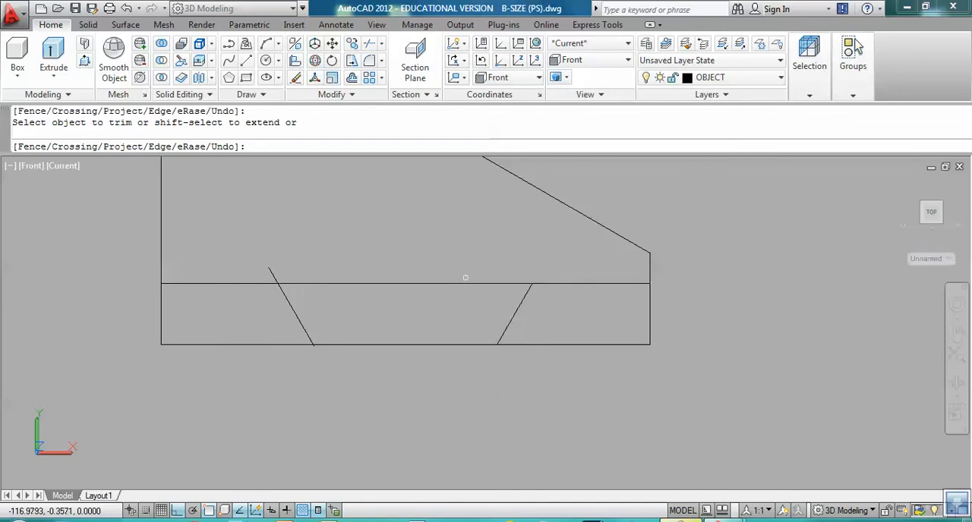
{"action": "left_click", "coordinate": [419, 344]}
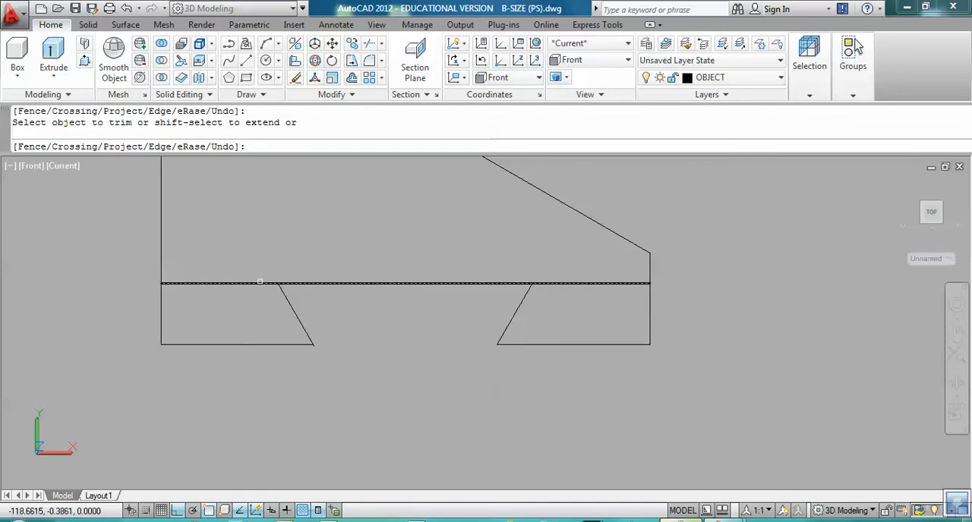
{"action": "left_click", "coordinate": [260, 283]}
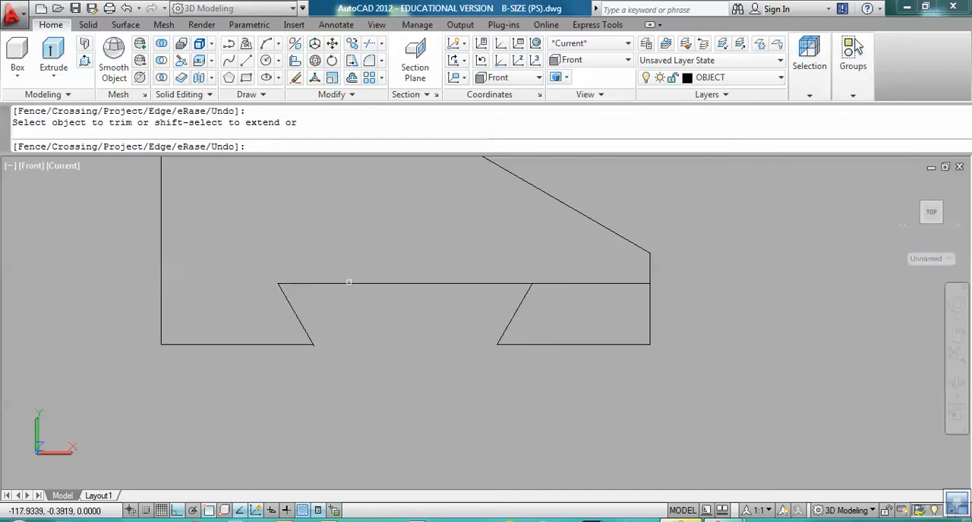
{"action": "left_click", "coordinate": [552, 285]}
{"action": "key", "text": "Return"}
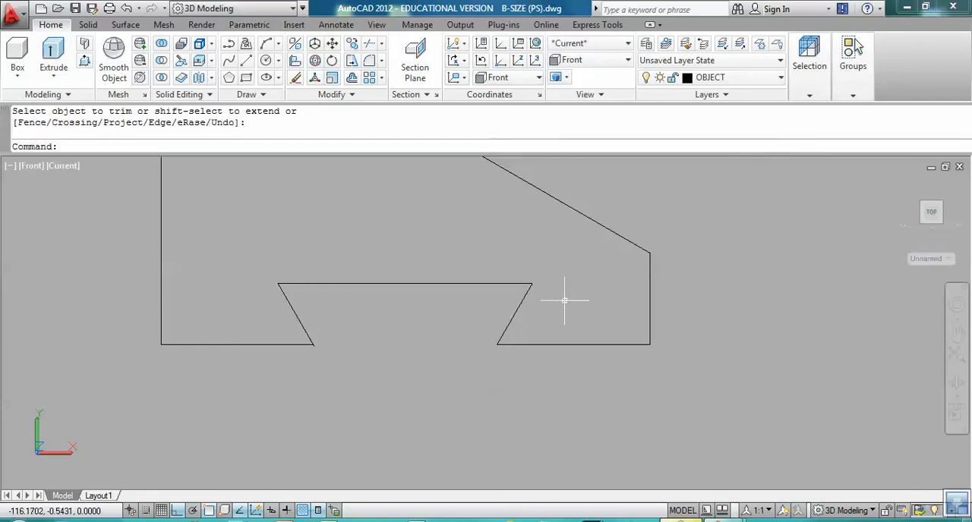
Step: Try to convert all the lines of the profile outline into a region
{"action": "scroll", "coordinate": [564, 299], "scroll_direction": "down", "scroll_amount": 2}
{"action": "scroll", "coordinate": [531, 330], "scroll_direction": "down", "scroll_amount": 1}
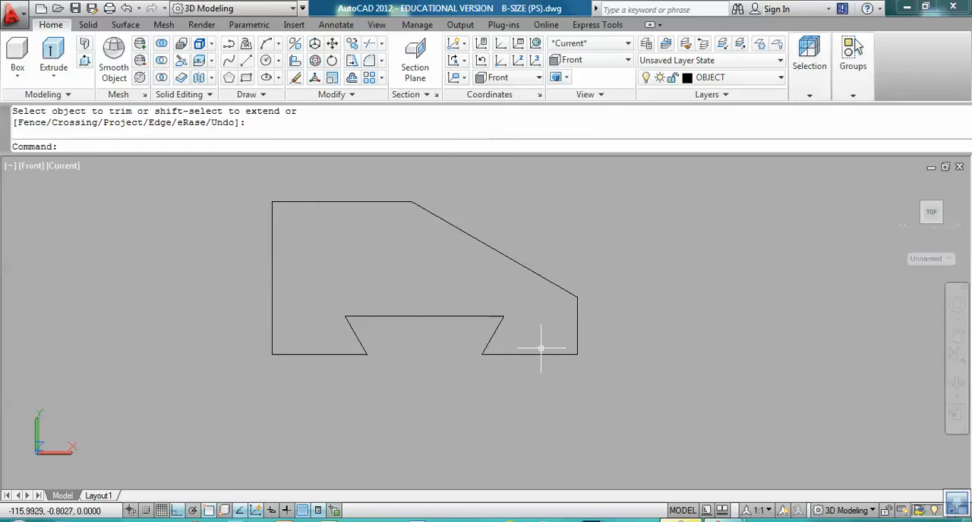
{"action": "mouse_move", "coordinate": [569, 349]}
{"action": "middle_mouse_down"}
{"action": "mouse_move", "coordinate": [586, 361]}
{"action": "mouse_move", "coordinate": [577, 376]}
{"action": "middle_mouse_up"}
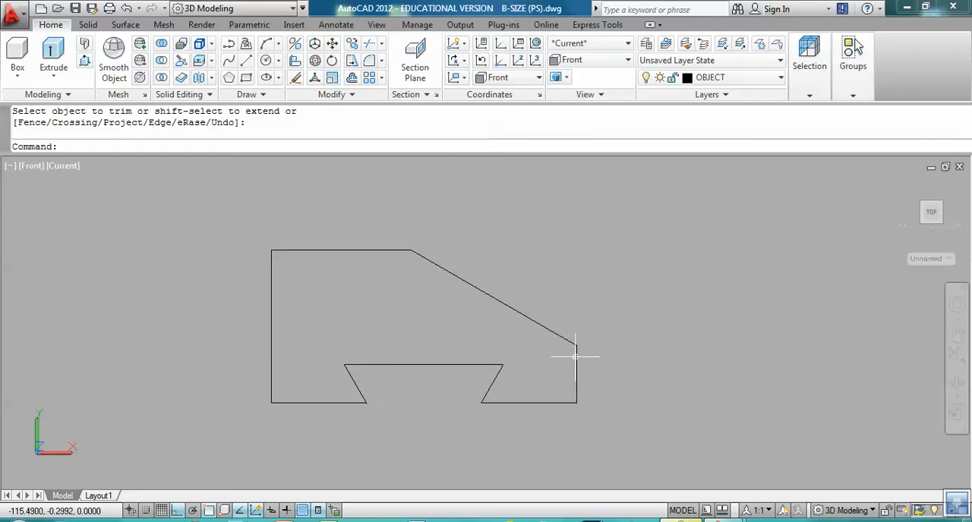
{"action": "key", "text": "Return"}
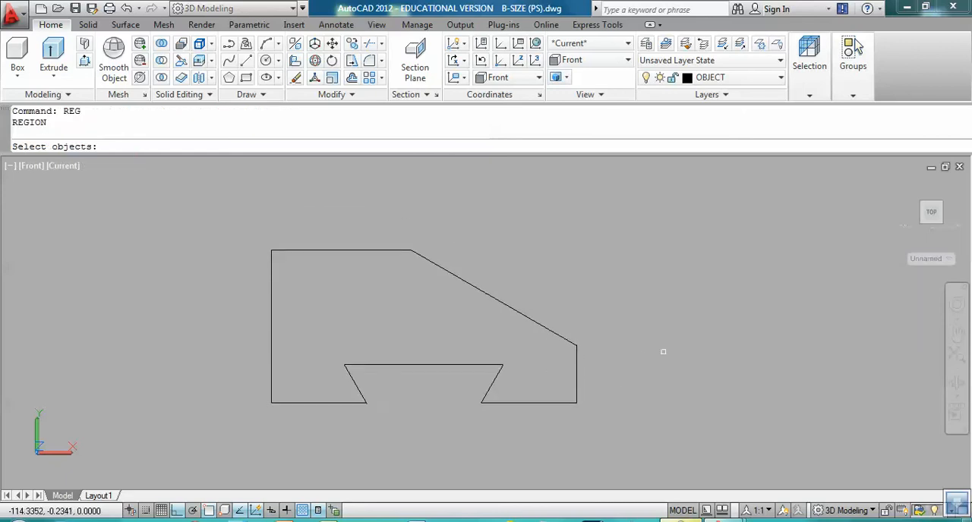
{"action": "left_click", "coordinate": [618, 403]}
{"action": "left_click", "coordinate": [167, 213]}
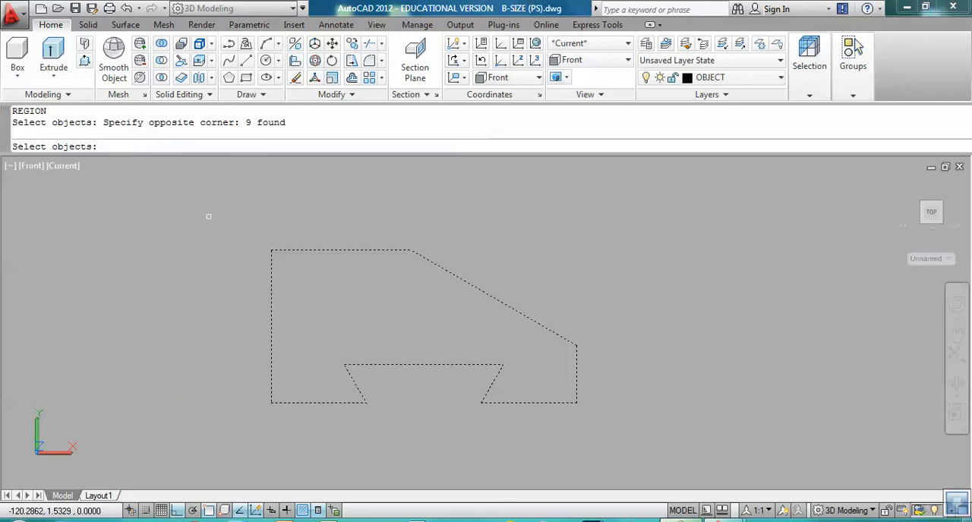
{"action": "key", "text": "Return"}
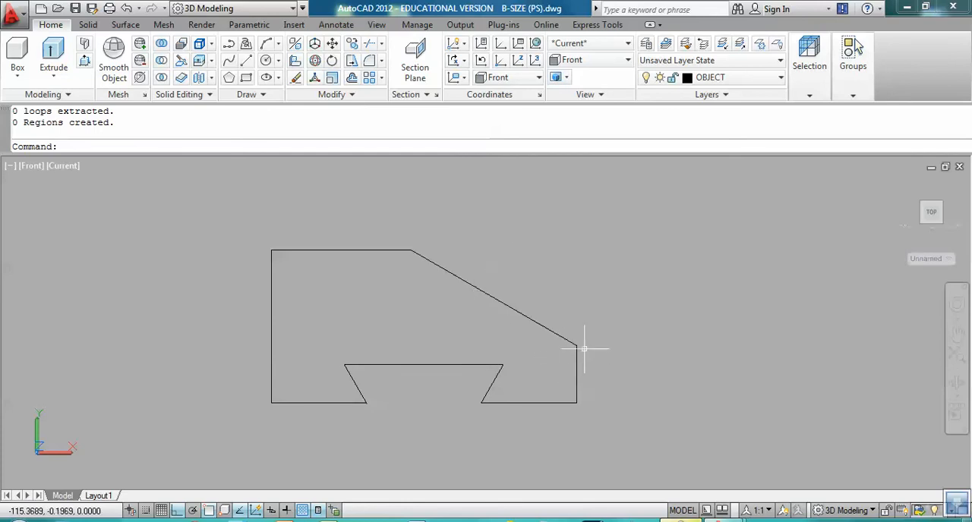
Step: Retry the Region command on the complete profile outline, including the dovetail slot lines
{"action": "type", "text": "RE"}
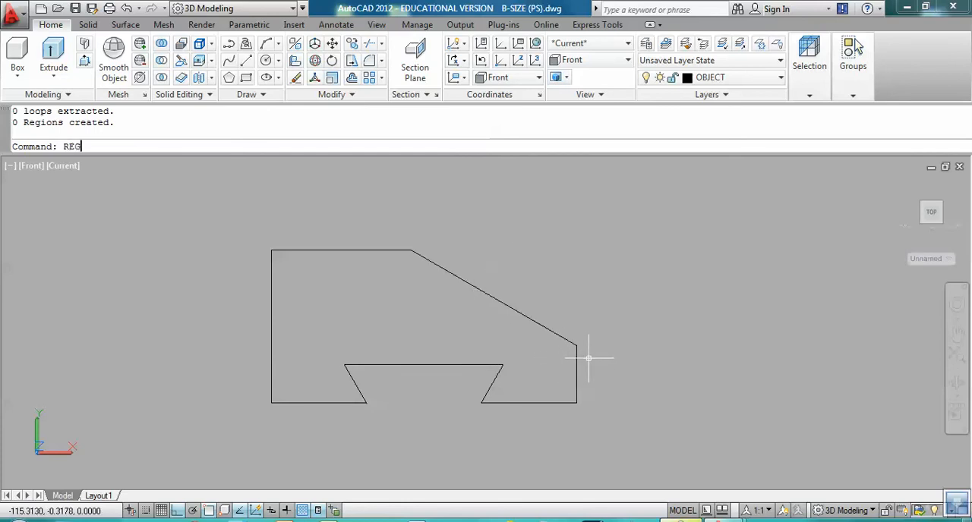
{"action": "type", "text": "G"}
{"action": "key", "text": "Return"}
{"action": "left_click", "coordinate": [208, 228]}
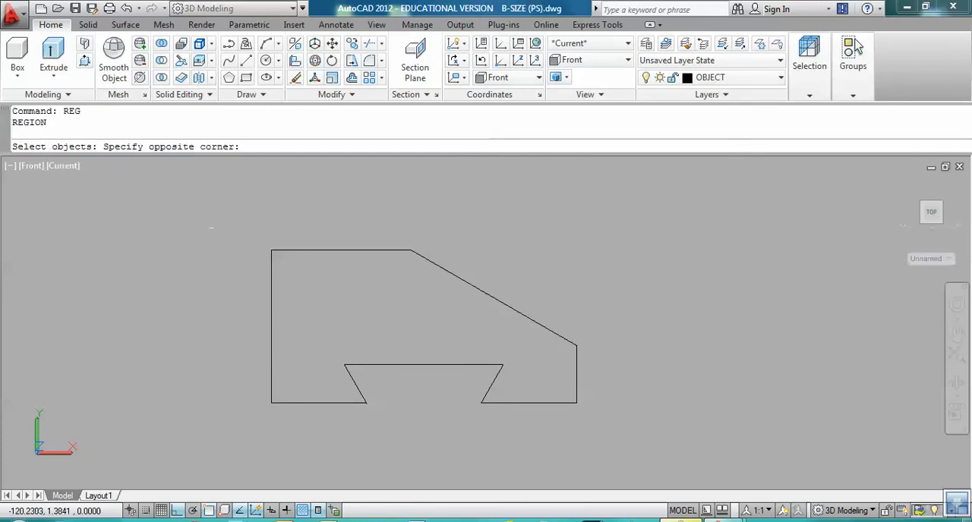
{"action": "left_click", "coordinate": [619, 446]}
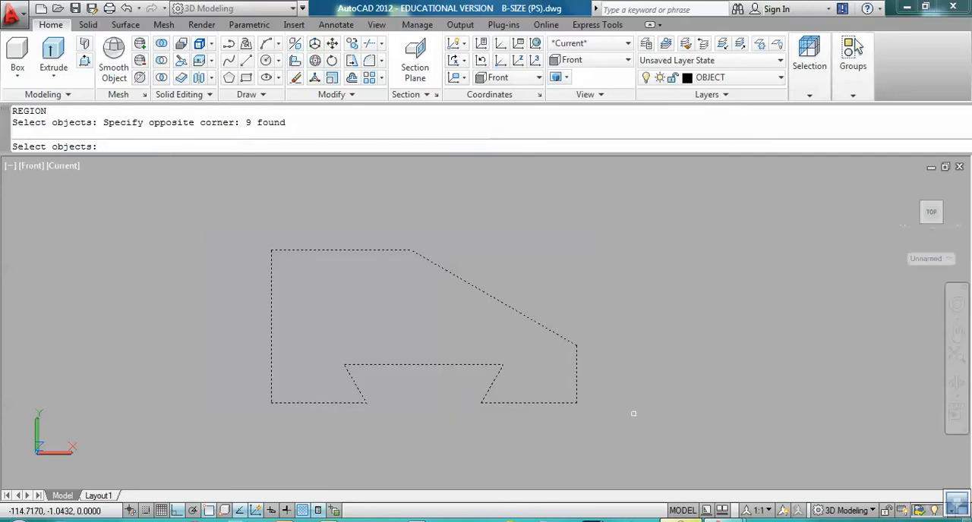
{"action": "key", "text": "Return"}
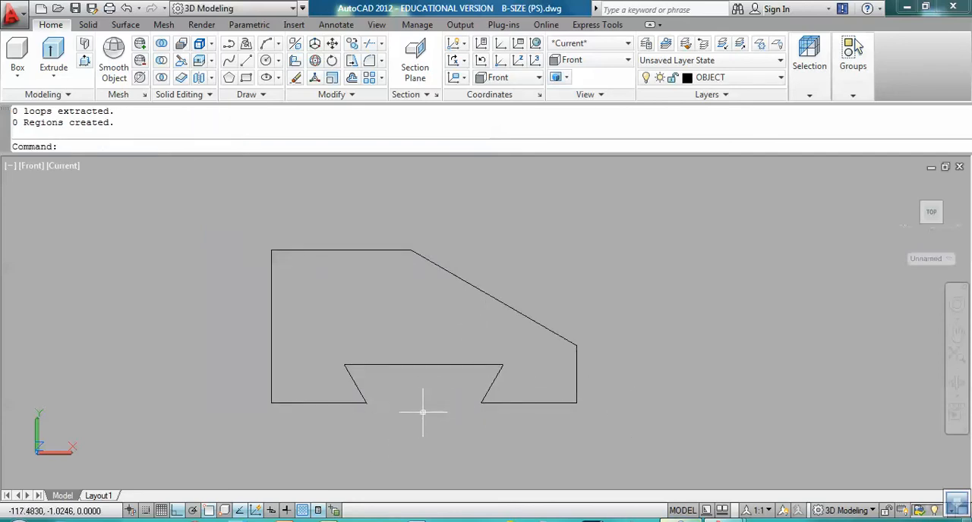
Step: Trace new lines over the profile from the lower-left corner along the left, top, sloped and right edges to the lower-right corner
{"action": "type", "text": "L"}
{"action": "key", "text": "Return"}
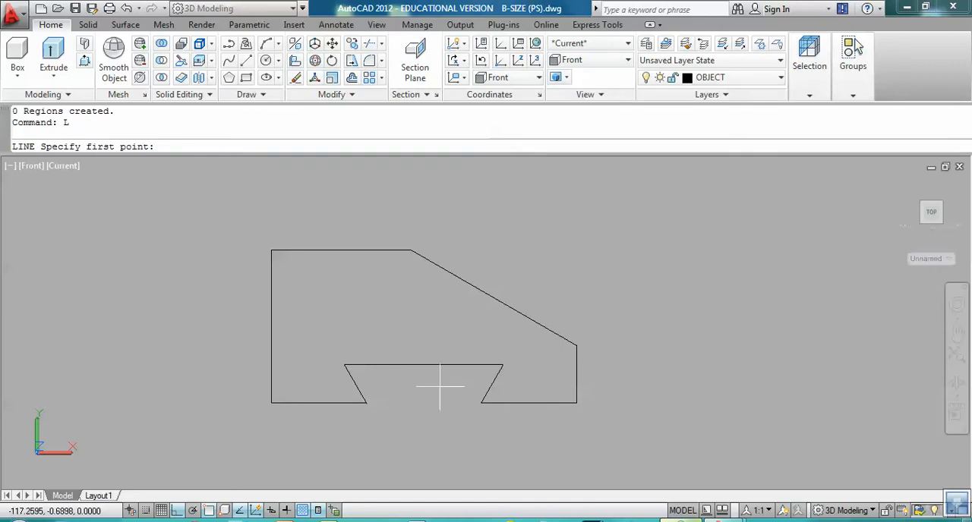
{"action": "left_click", "coordinate": [270, 403]}
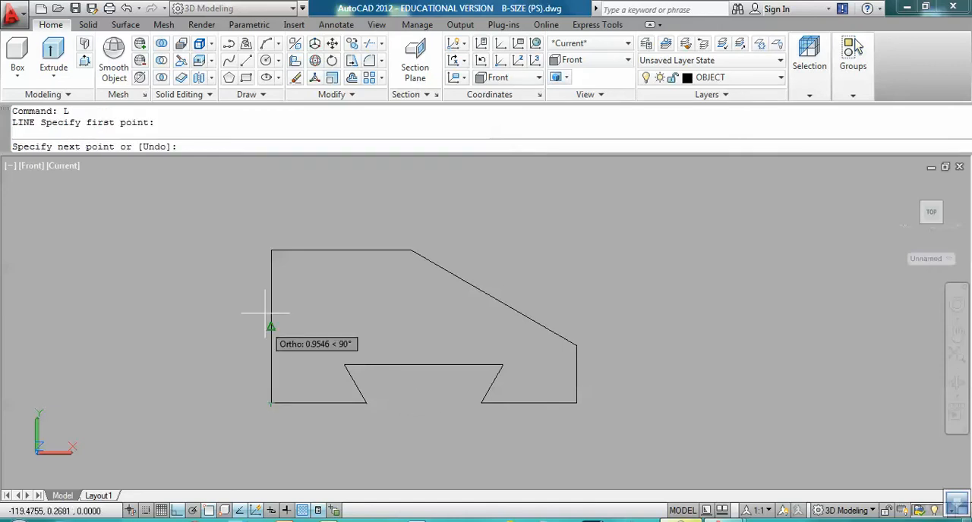
{"action": "left_click", "coordinate": [270, 250]}
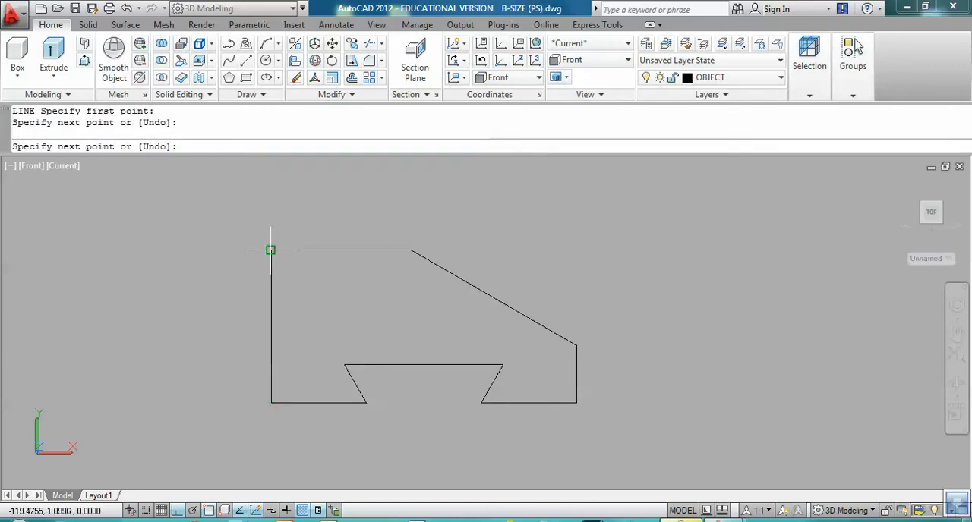
{"action": "left_click", "coordinate": [411, 250]}
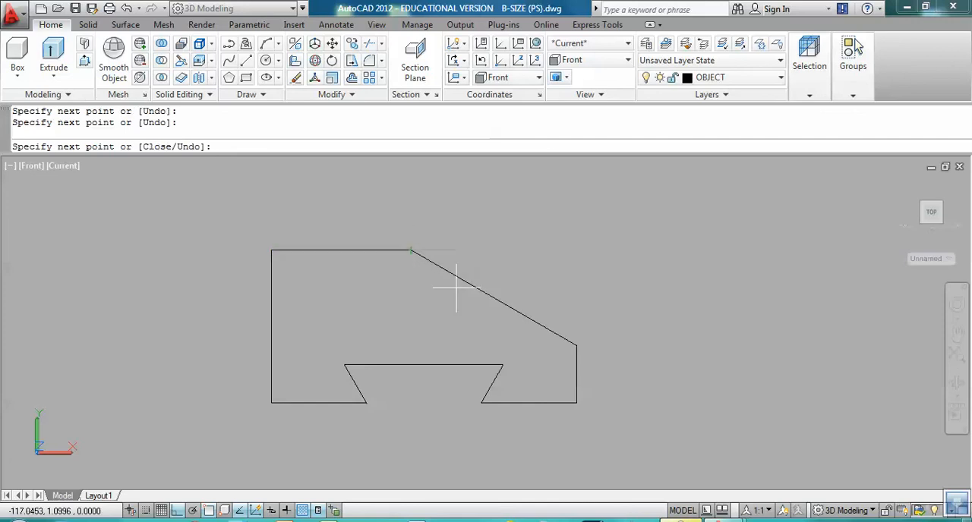
{"action": "left_click", "coordinate": [576, 345]}
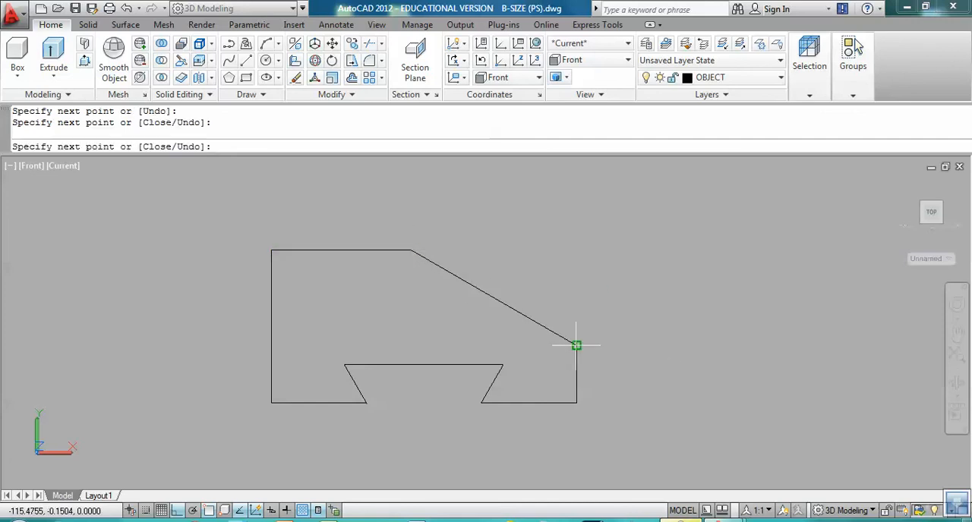
{"action": "left_click", "coordinate": [576, 403]}
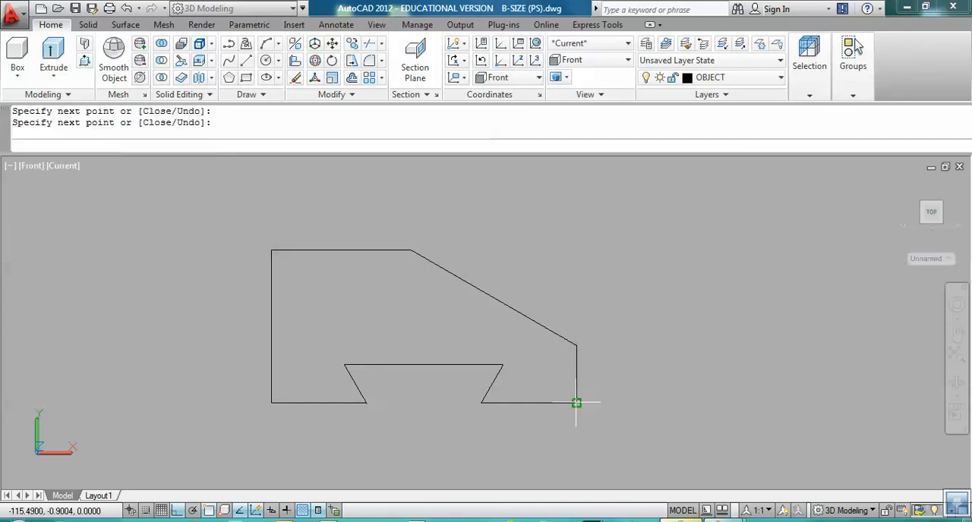
Step: Continue tracing lines around the dovetail slot and along the bottom edge to the starting corner, ending at the upper-left corner
{"action": "left_click", "coordinate": [480, 403]}
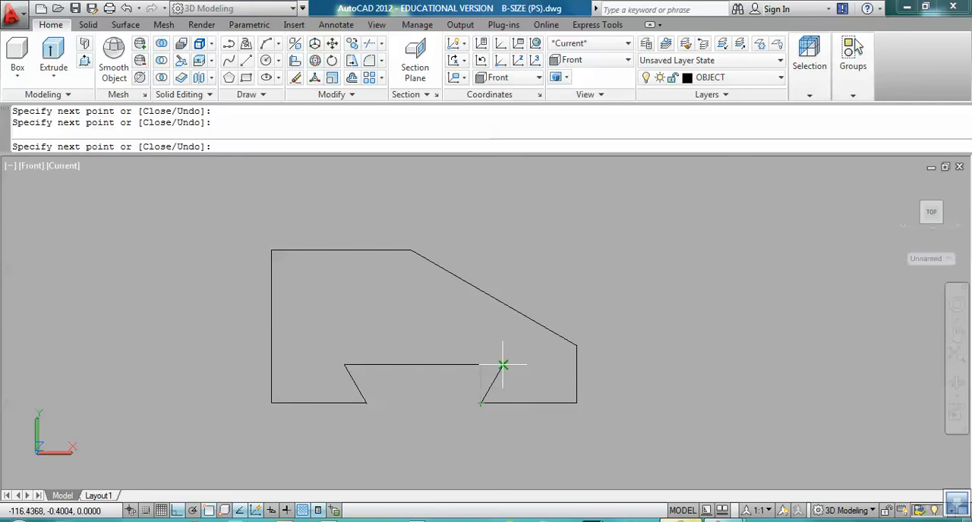
{"action": "left_click", "coordinate": [501, 365]}
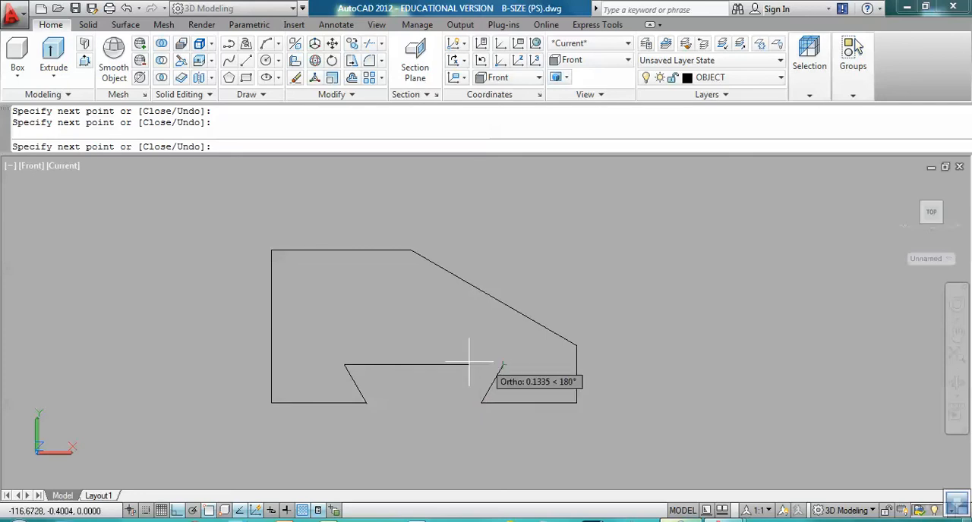
{"action": "left_click", "coordinate": [344, 365]}
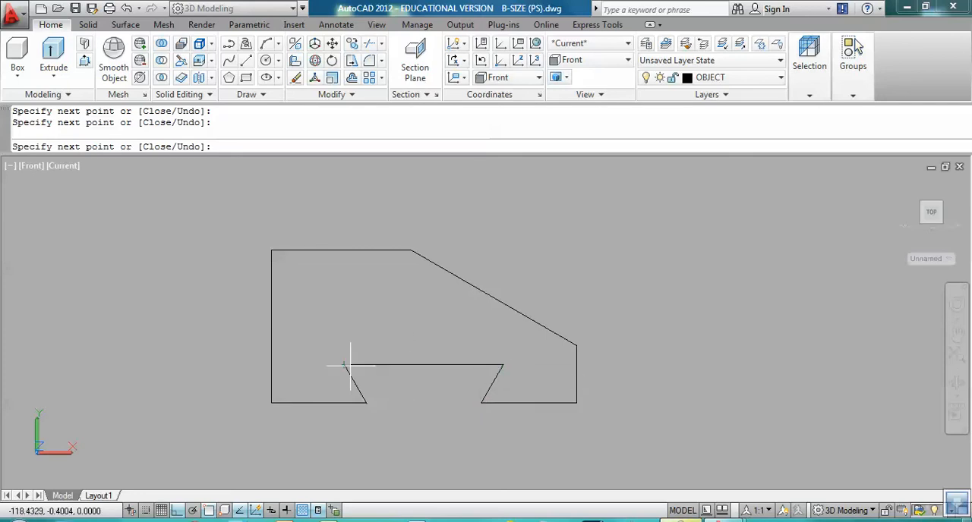
{"action": "left_click", "coordinate": [365, 403]}
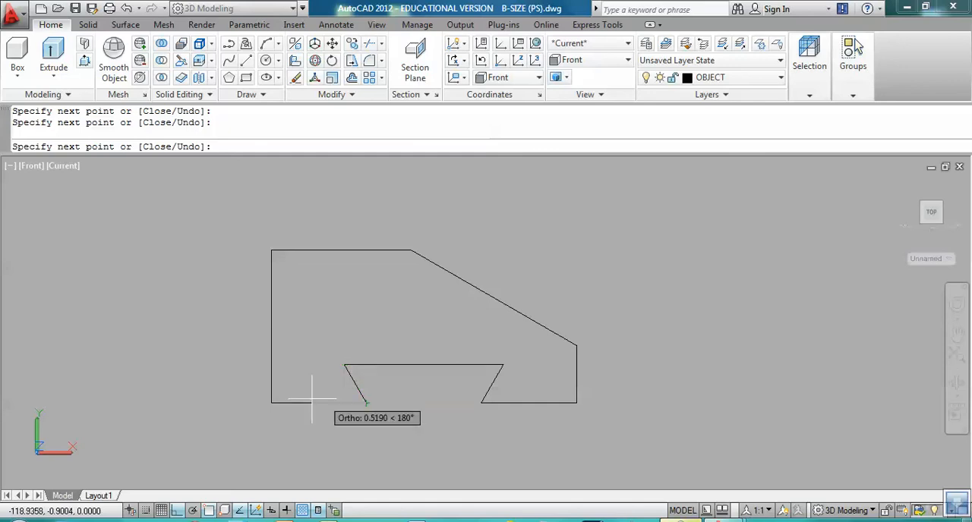
{"action": "left_click", "coordinate": [270, 403]}
{"action": "left_click", "coordinate": [271, 251]}
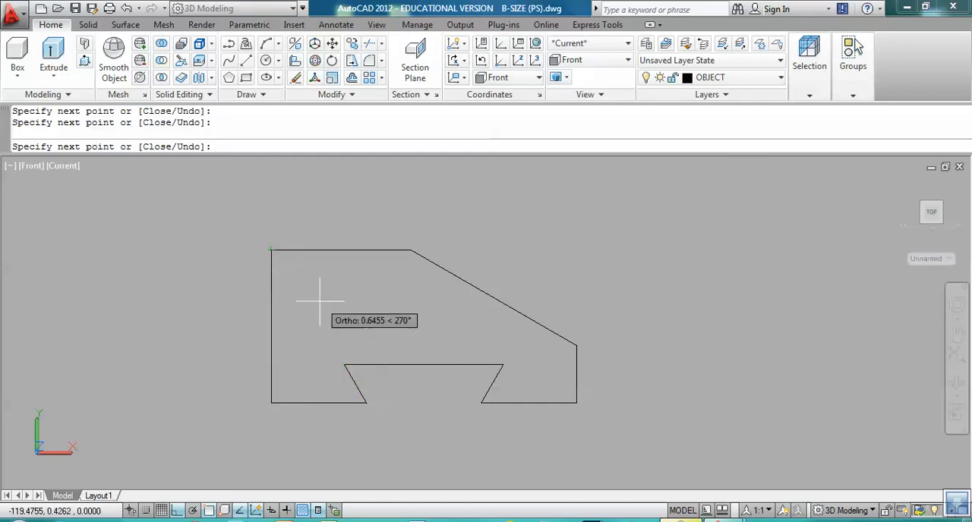
{"action": "key", "text": "Return"}
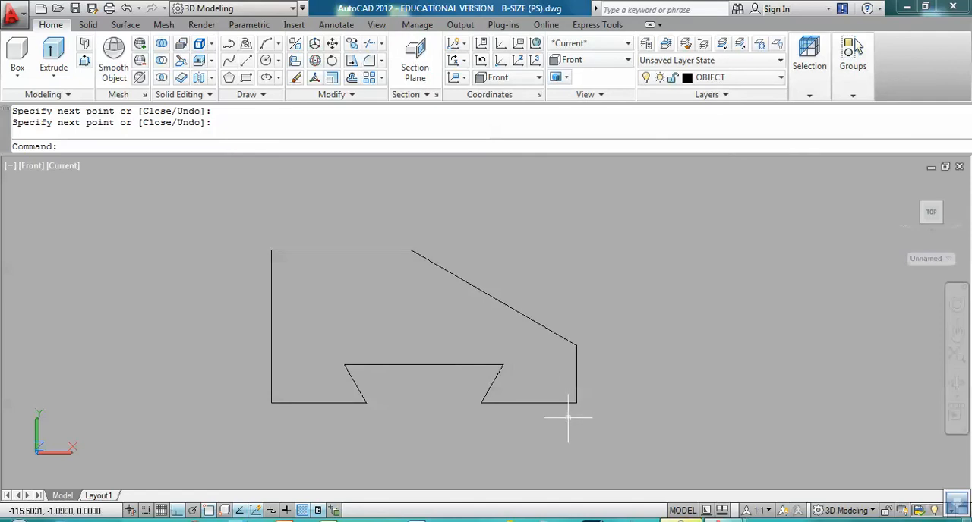
Step: Convert all the original and retraced lines of the profile into a region
{"action": "type", "text": "REG"}
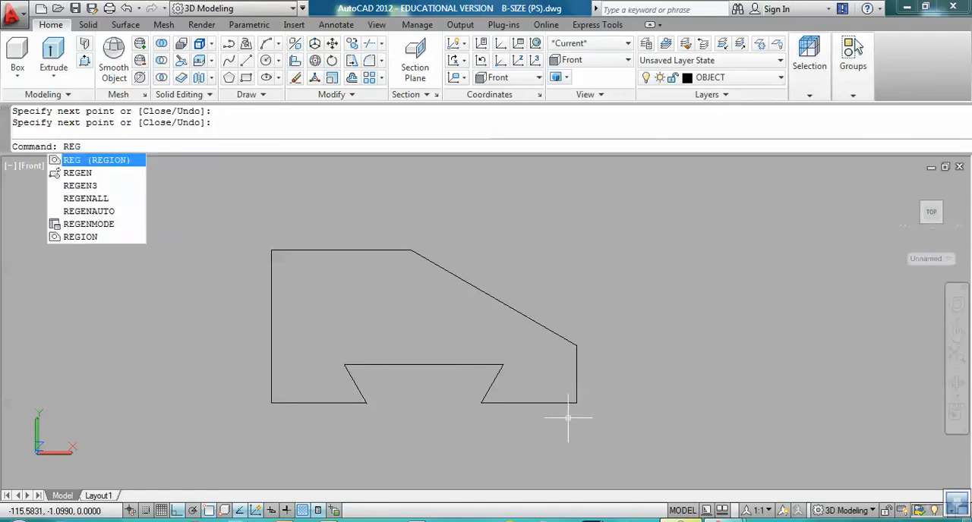
{"action": "key", "text": "Return"}
{"action": "left_click", "coordinate": [626, 441]}
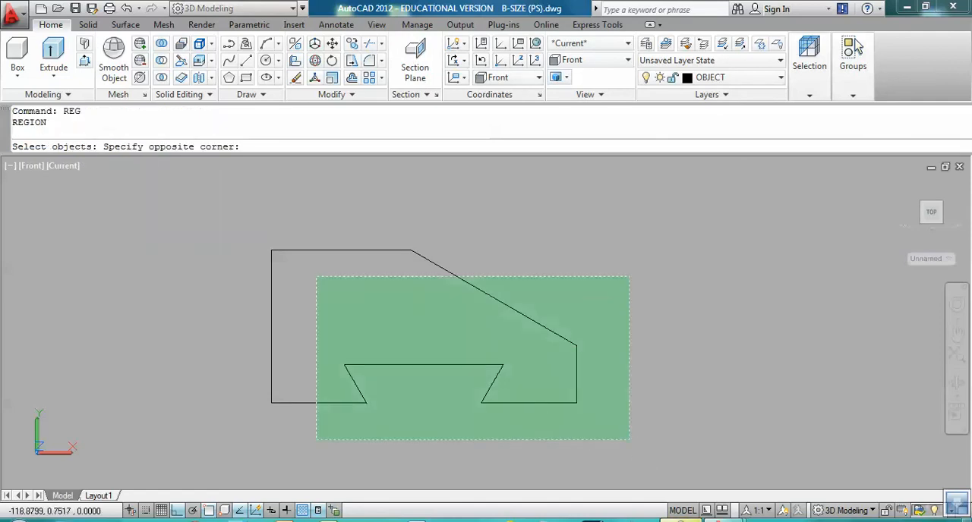
{"action": "left_click", "coordinate": [195, 210]}
{"action": "key", "text": "Return"}
{"action": "key", "text": "Return"}
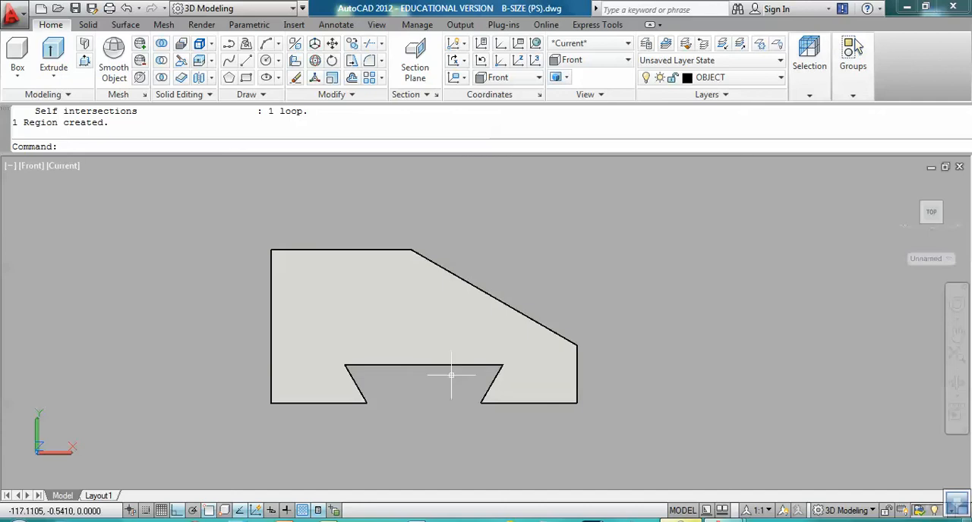
Step: Switch to the SE Isometric view and bring the profile region into closer view
{"action": "left_click", "coordinate": [387, 24]}
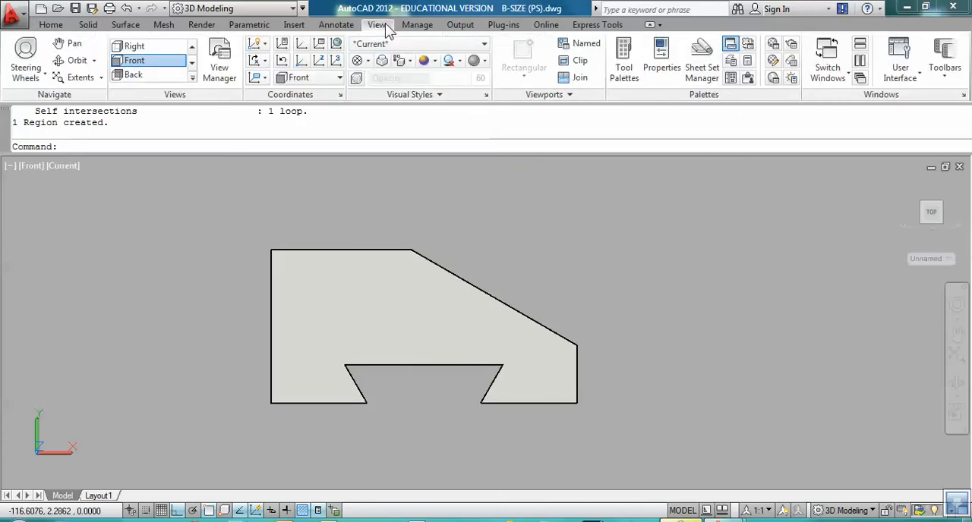
{"action": "left_click", "coordinate": [192, 62]}
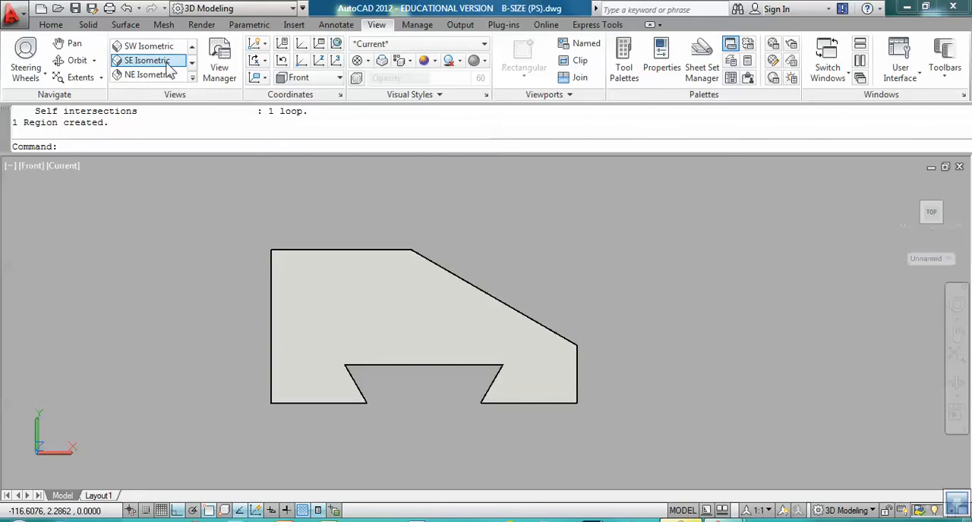
{"action": "left_click", "coordinate": [163, 63]}
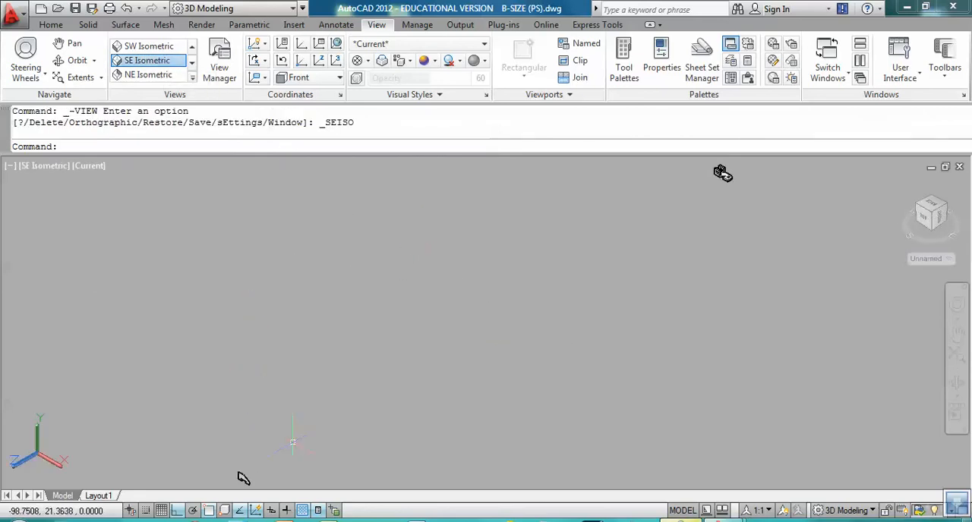
{"action": "scroll", "coordinate": [336, 367], "scroll_direction": "up", "scroll_amount": 3}
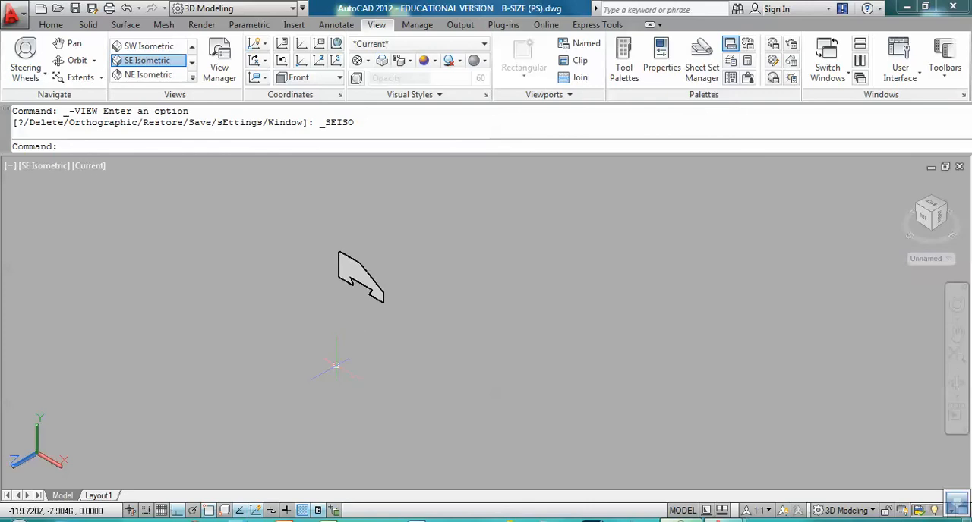
{"action": "scroll", "coordinate": [382, 343], "scroll_direction": "up", "scroll_amount": 2}
{"action": "middle_click_drag", "start_coordinate": [396, 330], "coordinate": [396, 414]}
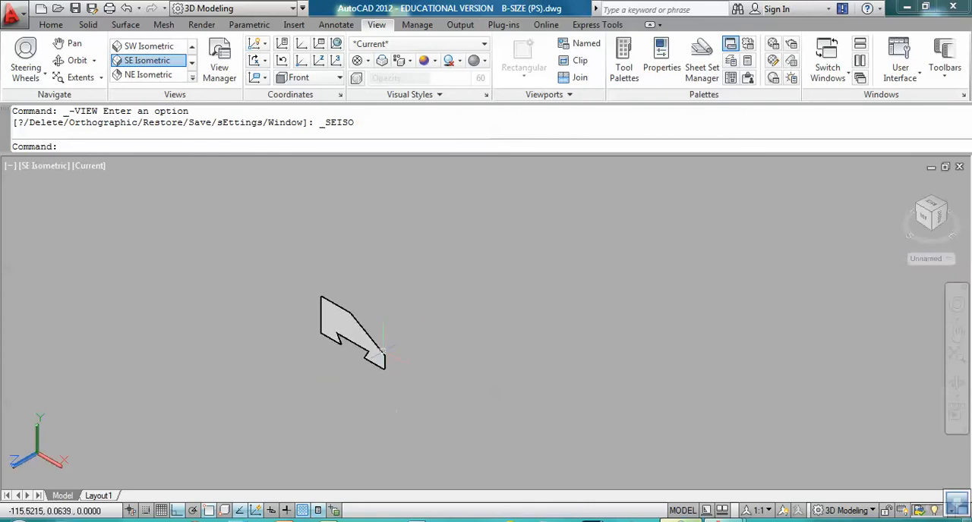
{"action": "scroll", "coordinate": [391, 372], "scroll_direction": "up", "scroll_amount": 2}
{"action": "middle_click_drag", "start_coordinate": [401, 346], "coordinate": [396, 384]}
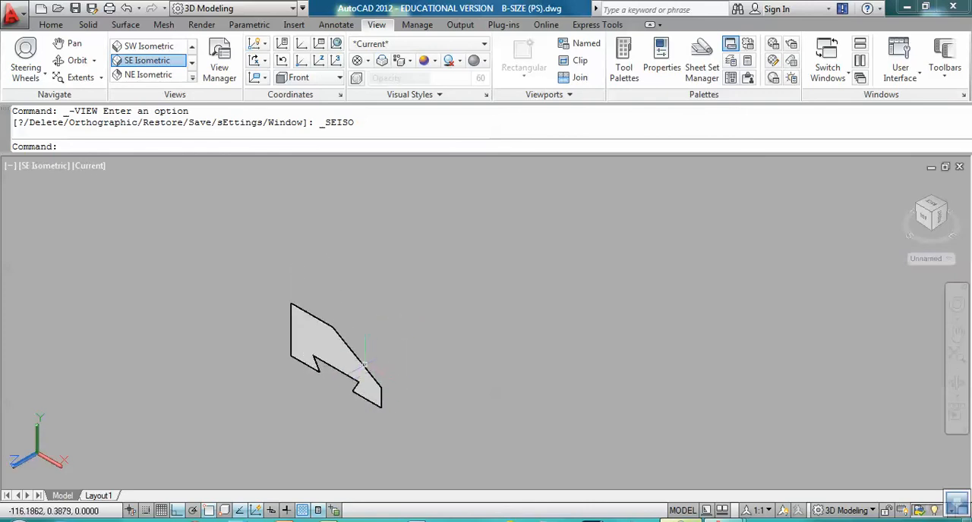
Step: Extrude the profile region to a height of 2 to form a solid
{"action": "type", "text": "XT"}
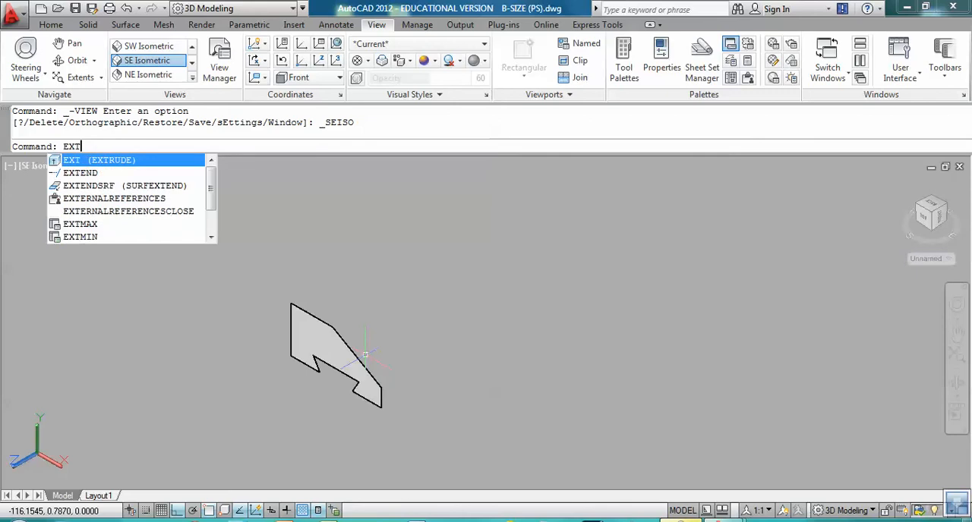
{"action": "key", "text": "Return"}
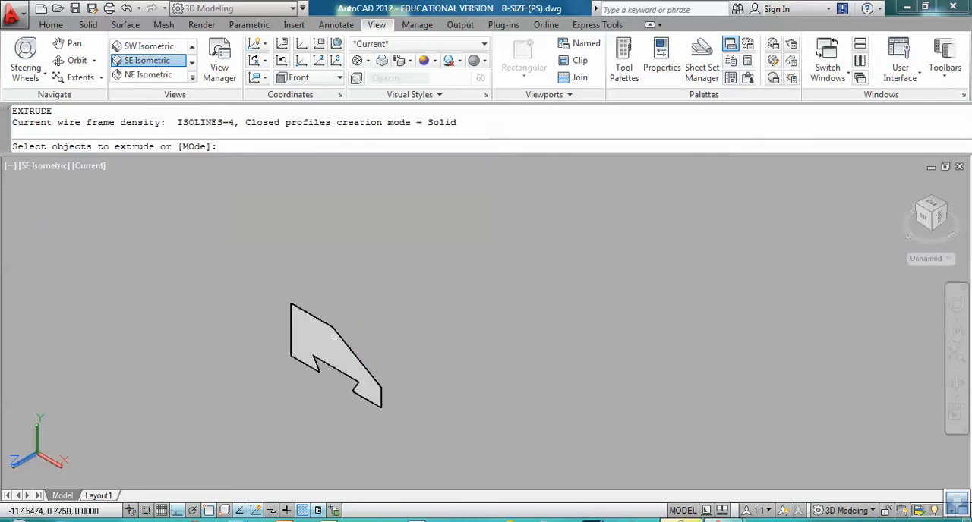
{"action": "left_click", "coordinate": [350, 336]}
{"action": "key", "text": "Return"}
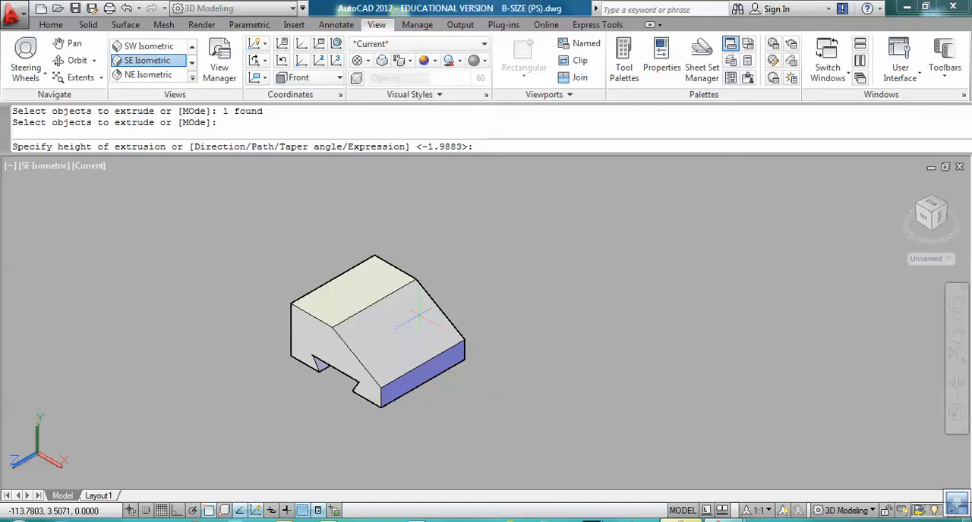
{"action": "key", "text": "Return"}
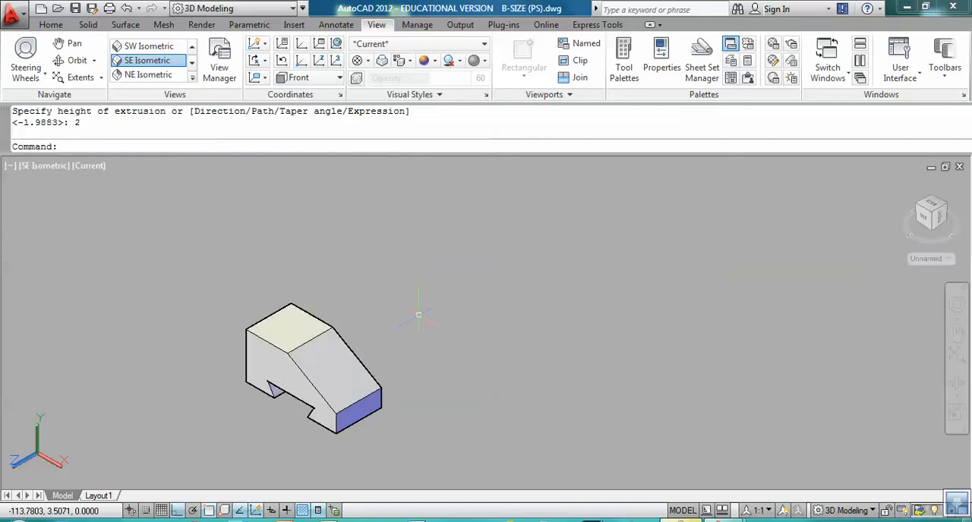
Step: Examine the extruded solid from several angles, including its sloped face, dovetail slot and vertical end face
{"action": "scroll", "coordinate": [334, 402], "scroll_direction": "up", "scroll_amount": 2}
{"action": "middle_click_drag", "start_coordinate": [341, 444], "coordinate": [441, 414]}
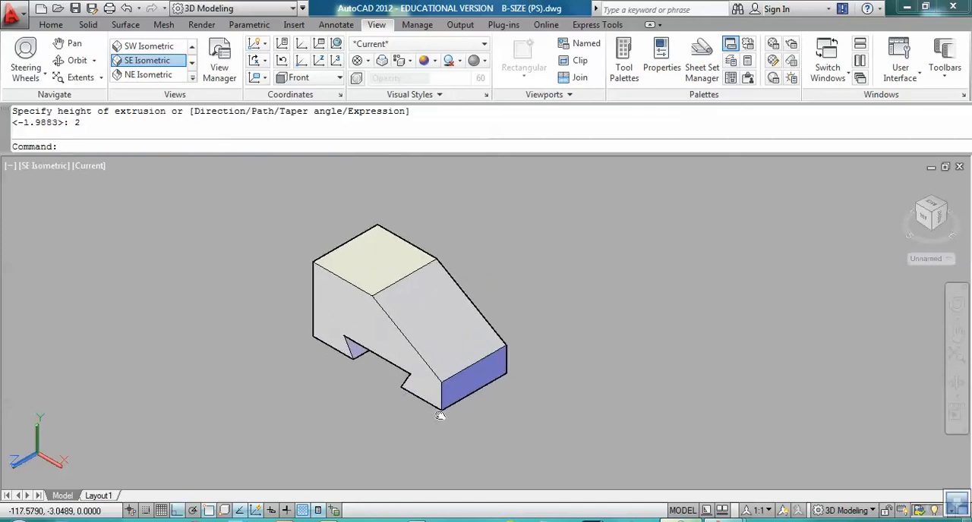
{"action": "scroll", "coordinate": [437, 418], "scroll_direction": "up", "scroll_amount": 2}
{"action": "middle_click_drag", "start_coordinate": [393, 289], "coordinate": [408, 336]}
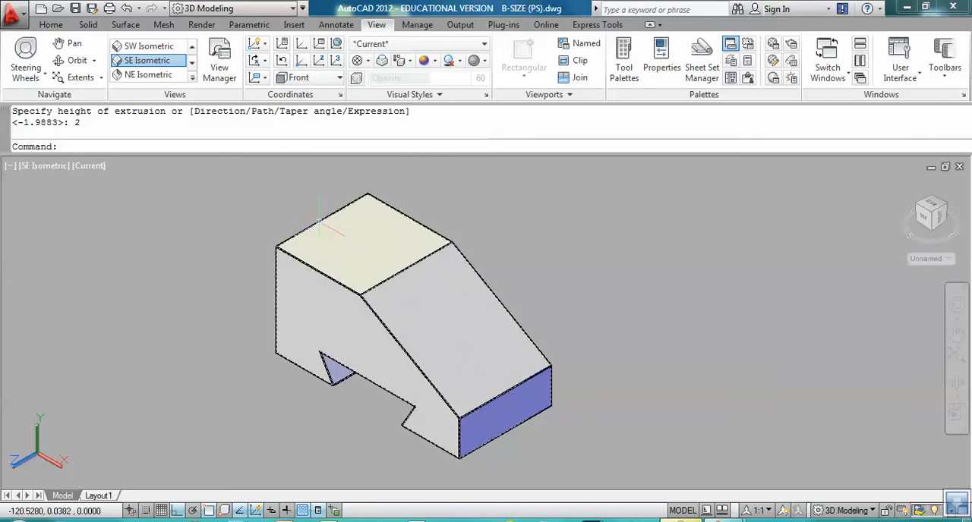
{"action": "middle_click_drag", "start_coordinate": [358, 246], "coordinate": [375, 261]}
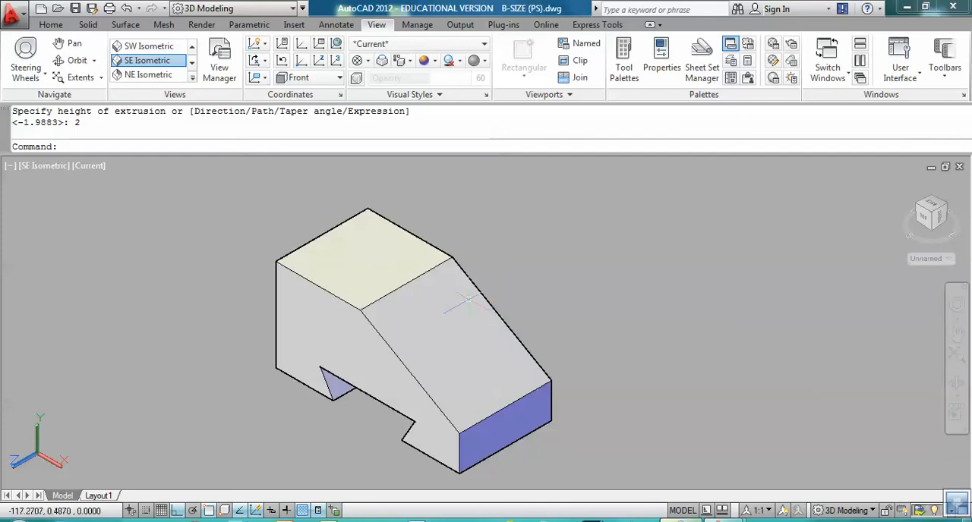
{"action": "middle_click_drag", "start_coordinate": [434, 302], "coordinate": [633, 295], "text": "shift"}
{"action": "left_click_drag", "start_coordinate": [554, 321], "coordinate": [536, 312]}
{"action": "key", "text": "Escape"}
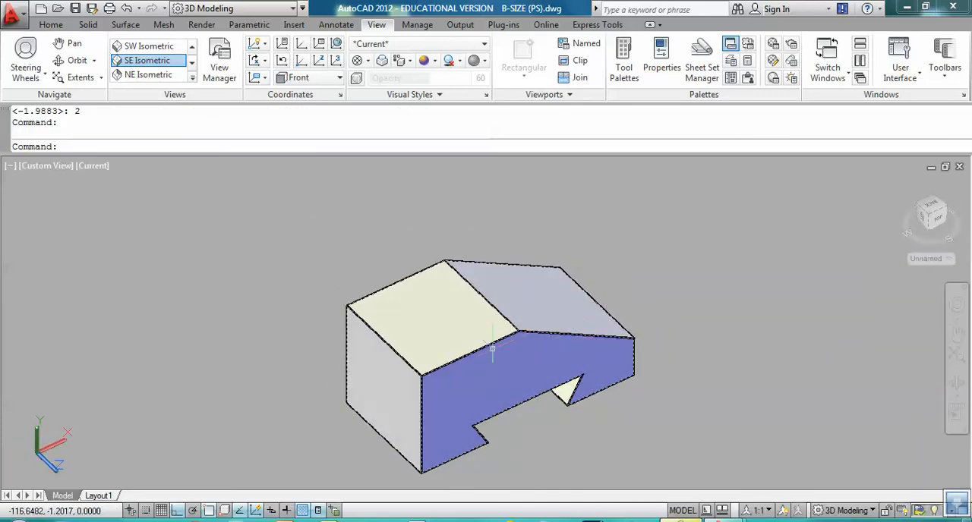
{"action": "middle_click_drag", "start_coordinate": [486, 355], "coordinate": [539, 360], "text": "shift"}
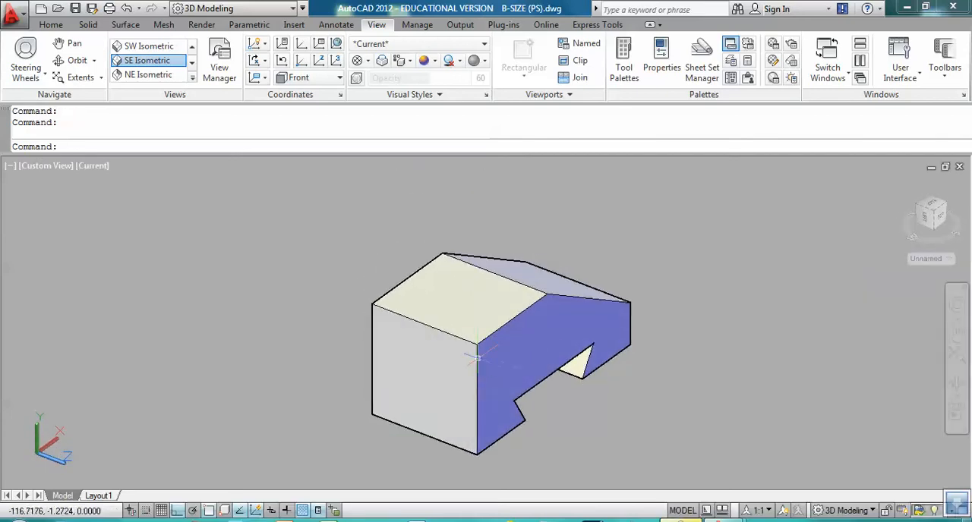
{"action": "scroll", "coordinate": [476, 357], "scroll_direction": "up", "scroll_amount": 4}
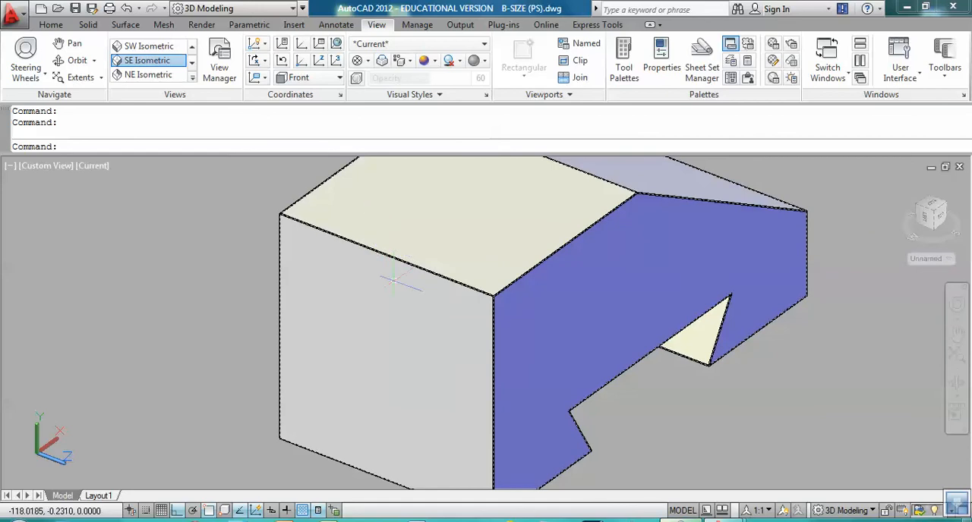
{"action": "right_click", "coordinate": [209, 513]}
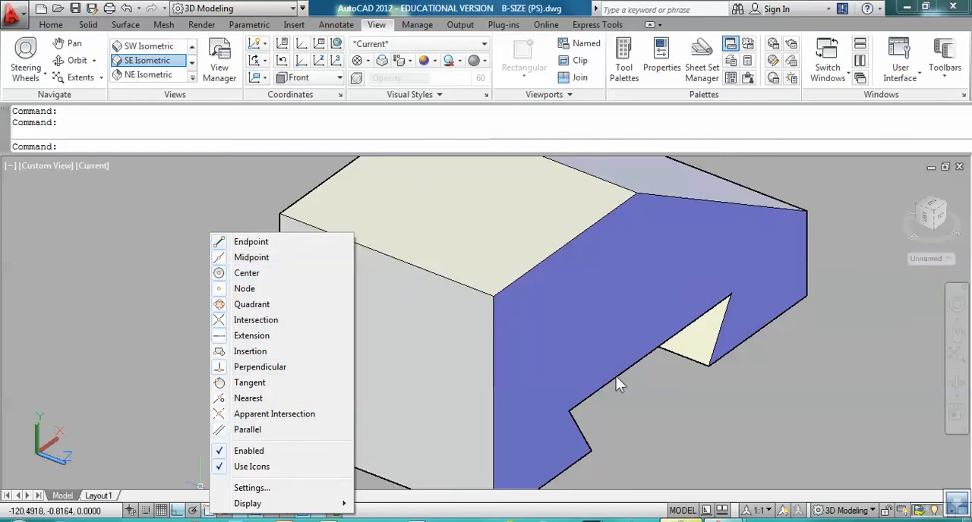
{"action": "left_click", "coordinate": [683, 433]}
{"action": "left_click", "coordinate": [667, 436]}
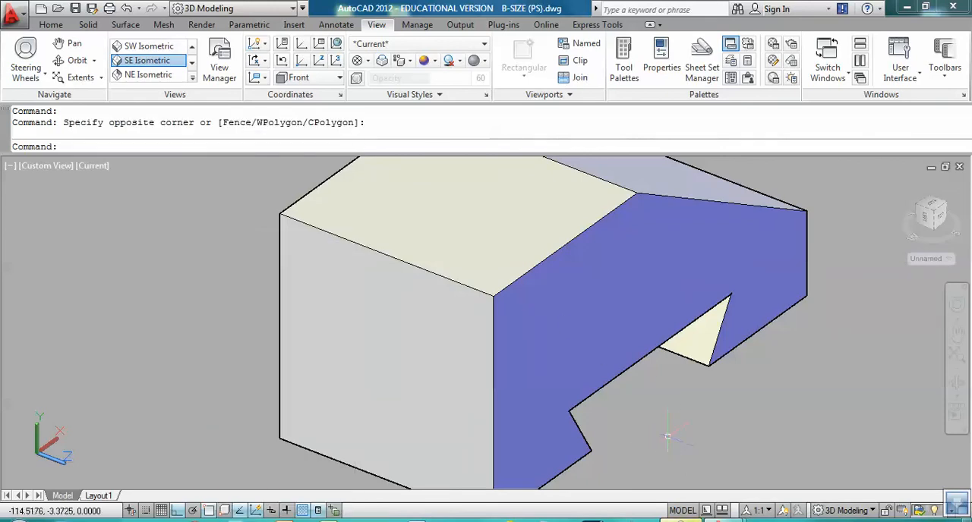
{"action": "middle_click_drag", "start_coordinate": [668, 440], "coordinate": [630, 443]}
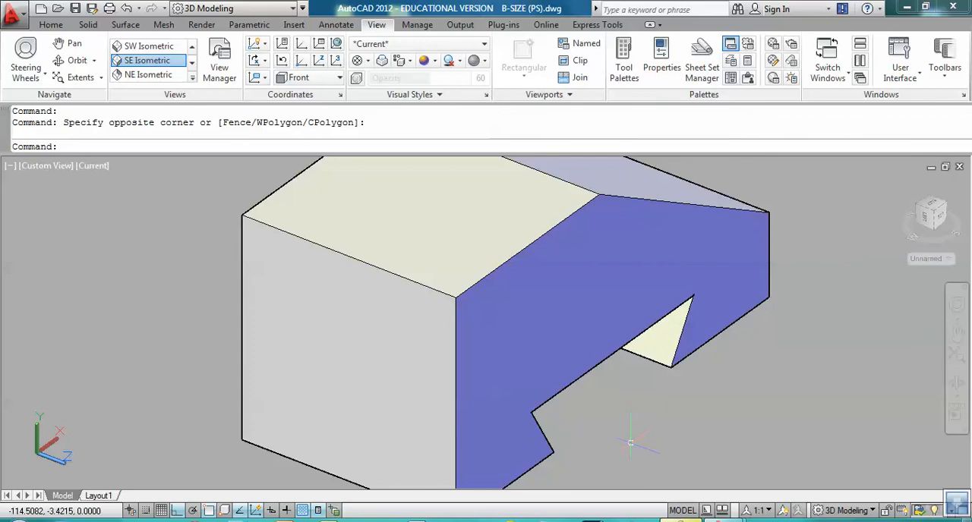
{"action": "type", "text": "CYL"}
{"action": "key", "text": "Return"}
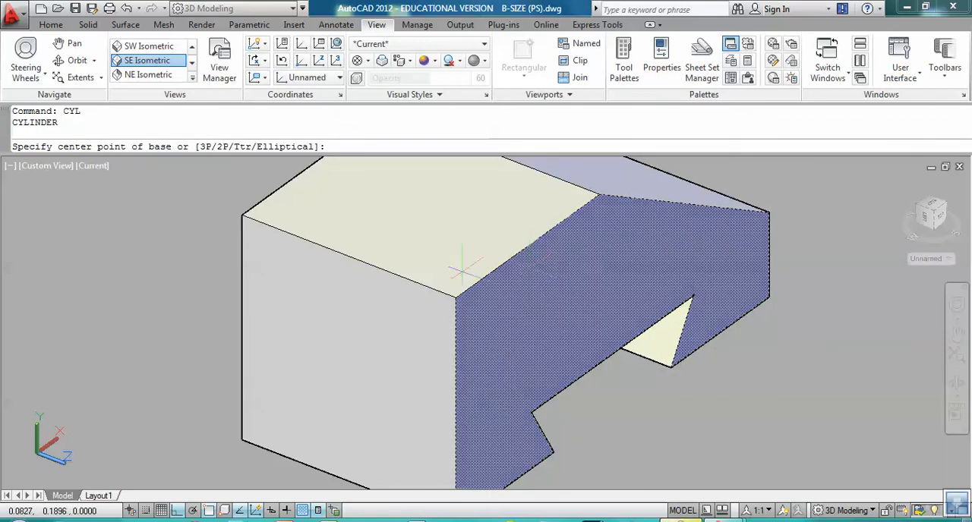
{"action": "left_click", "coordinate": [348, 256]}
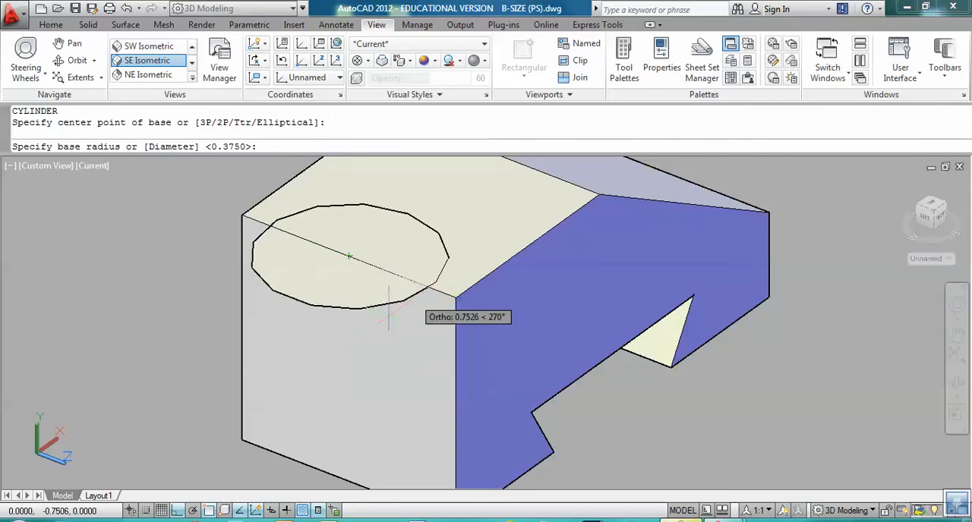
{"action": "key", "text": "Return"}
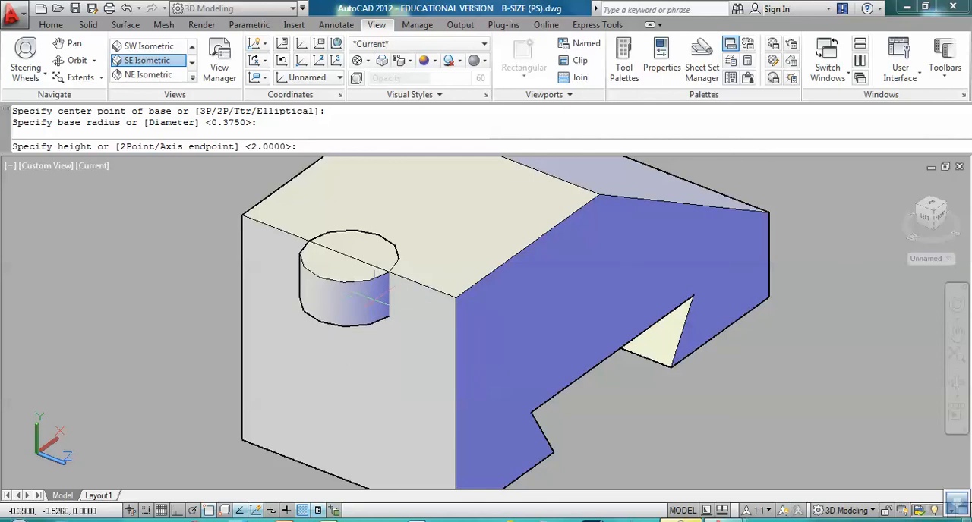
{"action": "key", "text": "Escape"}
Step: Align the UCS to the solid's flat vertical end face using the Face option, accepting the default orientation
{"action": "middle_click_drag", "start_coordinate": [372, 329], "coordinate": [313, 332]}
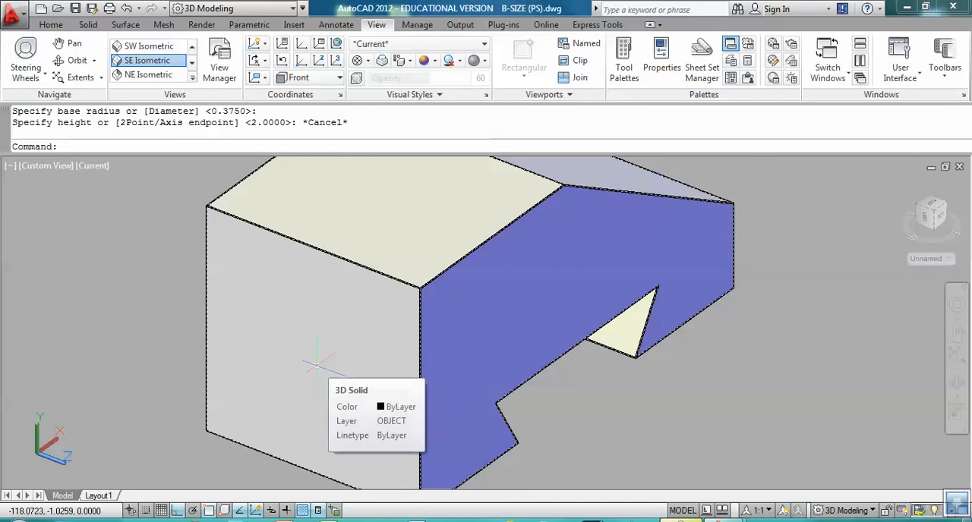
{"action": "type", "text": "UC"}
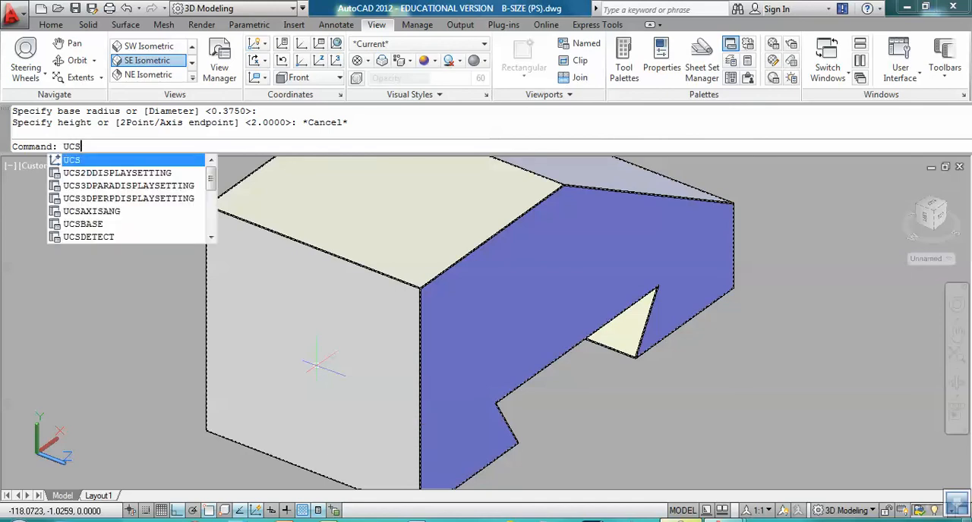
{"action": "type", "text": "S"}
{"action": "key", "text": "Return"}
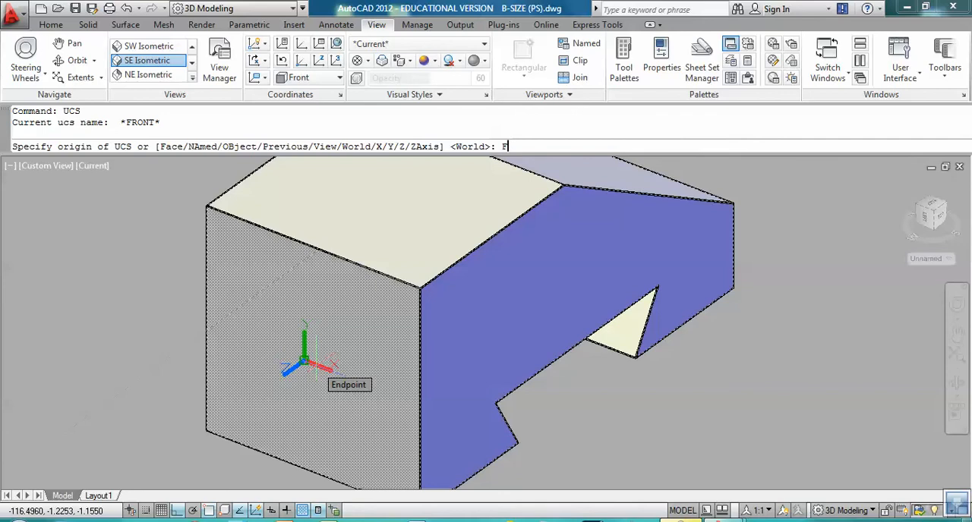
{"action": "key", "text": "Return"}
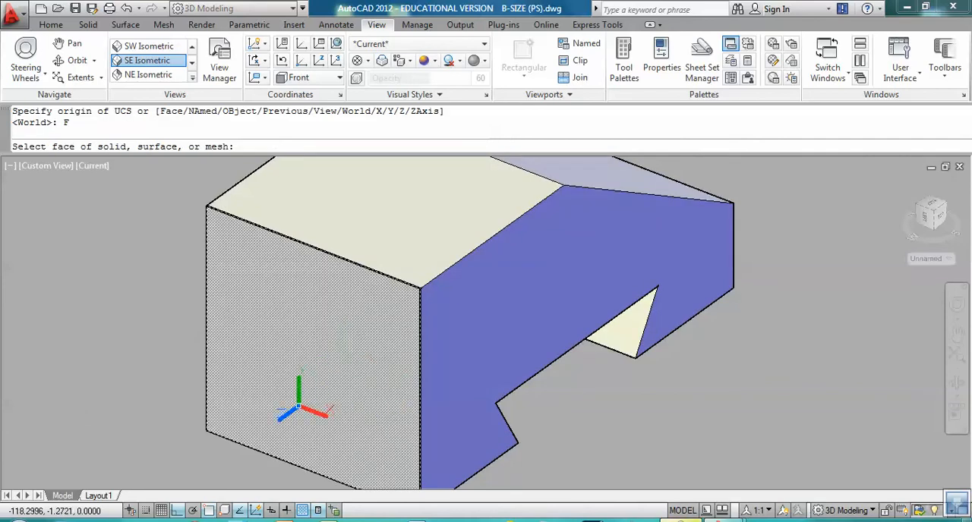
{"action": "left_click", "coordinate": [300, 406]}
{"action": "key", "text": "Return"}
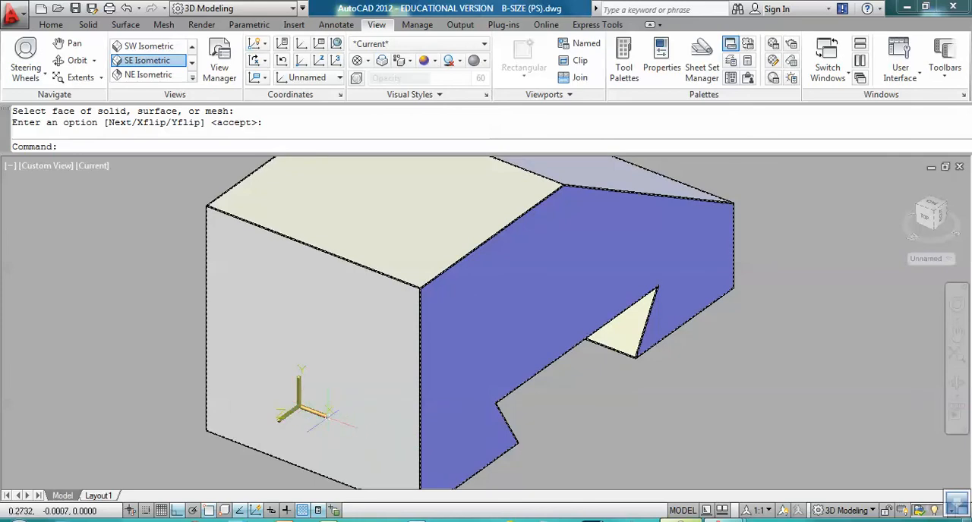
Step: Create a cylinder of radius 0.75 centred on the midpoint of the end face's upper edge, extending lengthwise past the far end of the solid
{"action": "type", "text": "C"}
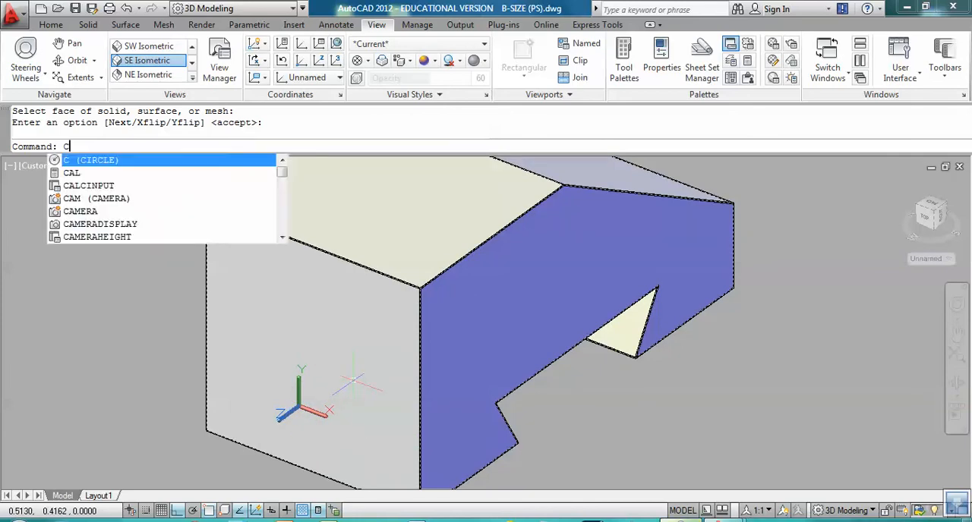
{"action": "type", "text": "YL"}
{"action": "key", "text": "Return"}
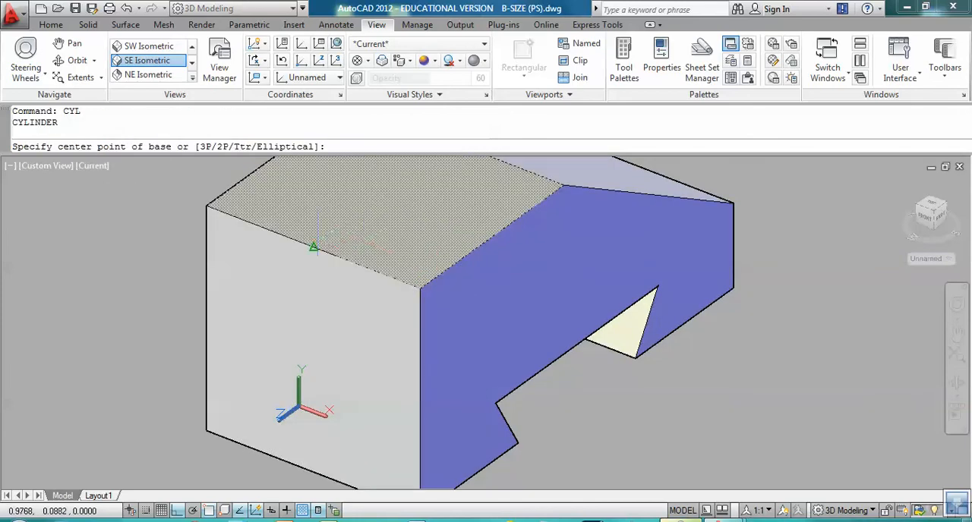
{"action": "left_click", "coordinate": [313, 247]}
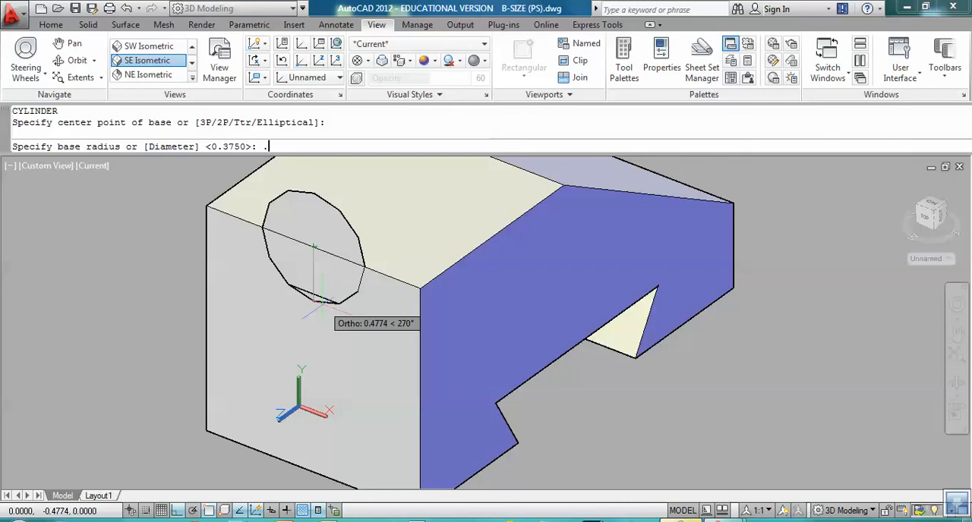
{"action": "type", "text": ".75"}
{"action": "key", "text": "Return"}
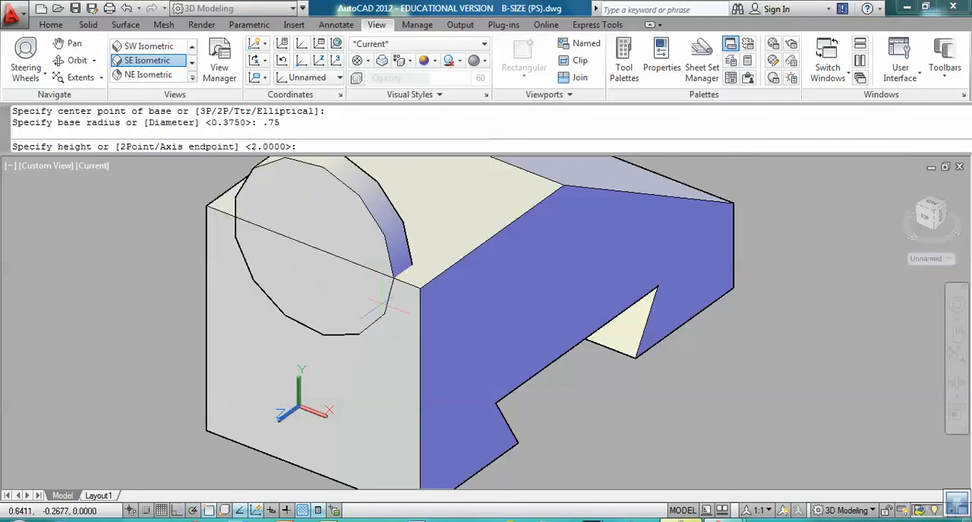
{"action": "scroll", "coordinate": [395, 298], "scroll_direction": "down", "scroll_amount": 3}
{"action": "scroll", "coordinate": [332, 341], "scroll_direction": "down", "scroll_amount": 2}
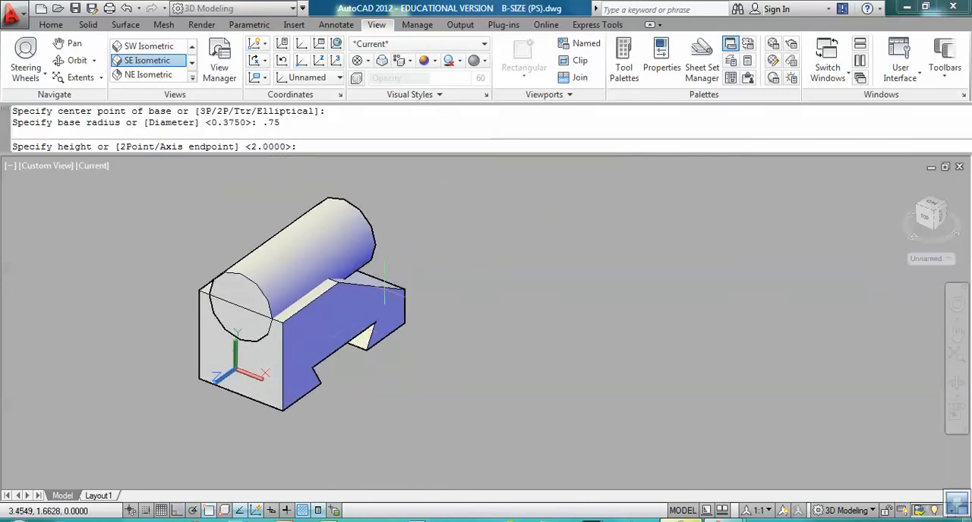
{"action": "left_click", "coordinate": [455, 255]}
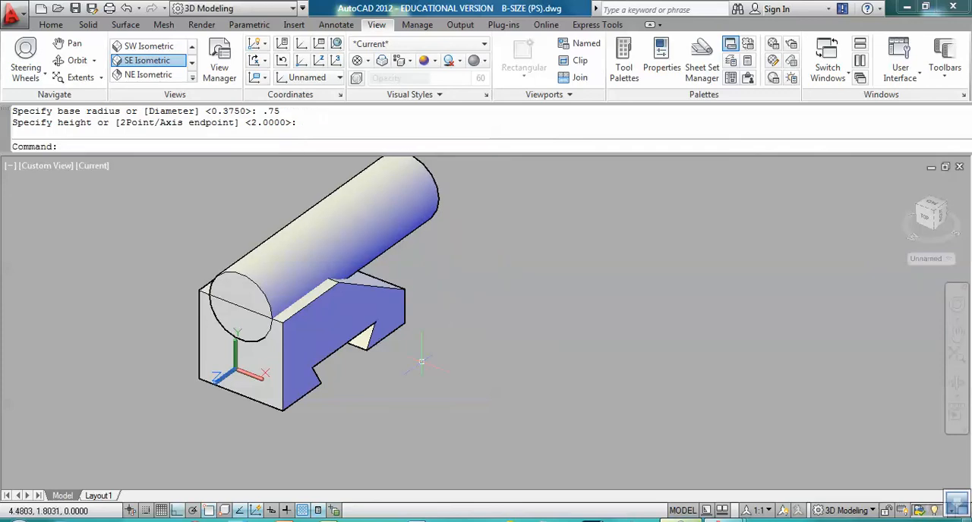
Step: Subtract the cylinder from the dovetail block to cut a rounded groove along its upper side
{"action": "type", "text": "SU"}
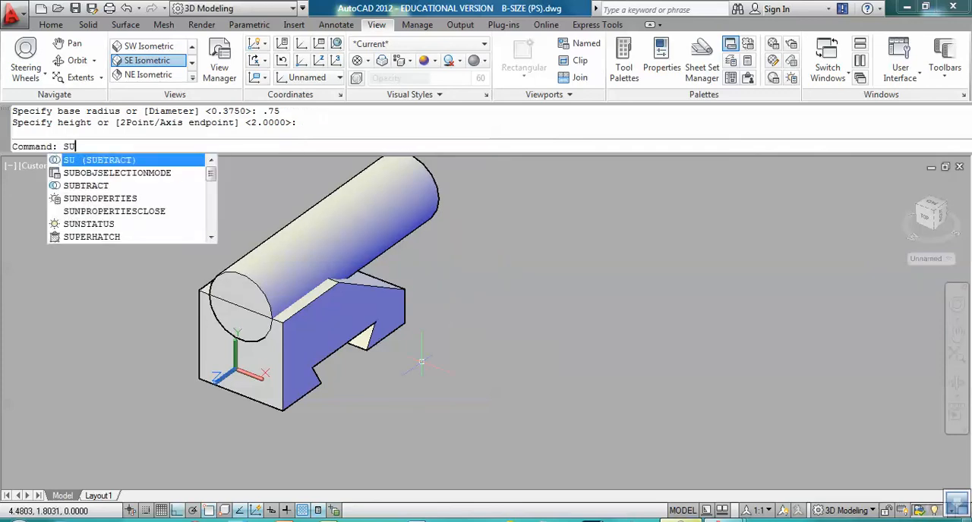
{"action": "key", "text": "Return"}
{"action": "left_click", "coordinate": [385, 318]}
{"action": "left_click", "coordinate": [385, 318]}
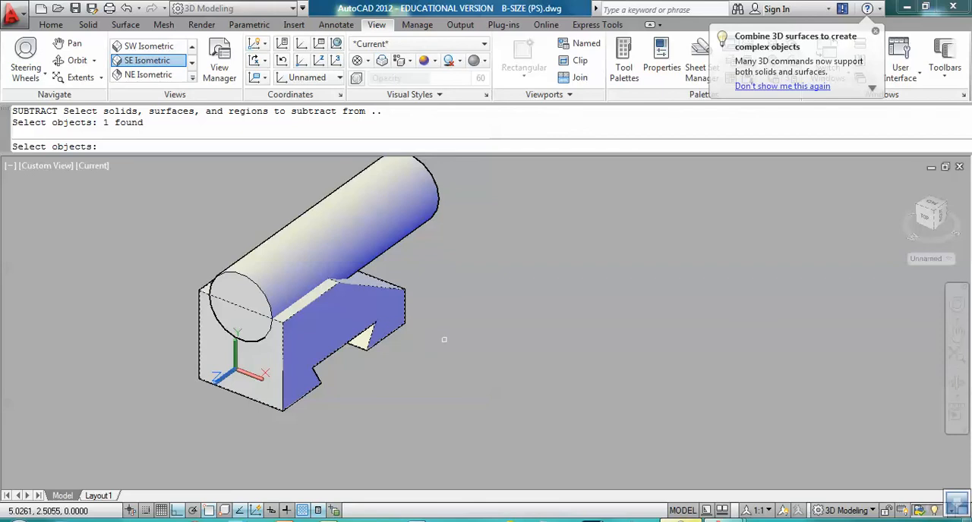
{"action": "key", "text": "Return"}
{"action": "left_click", "coordinate": [411, 252]}
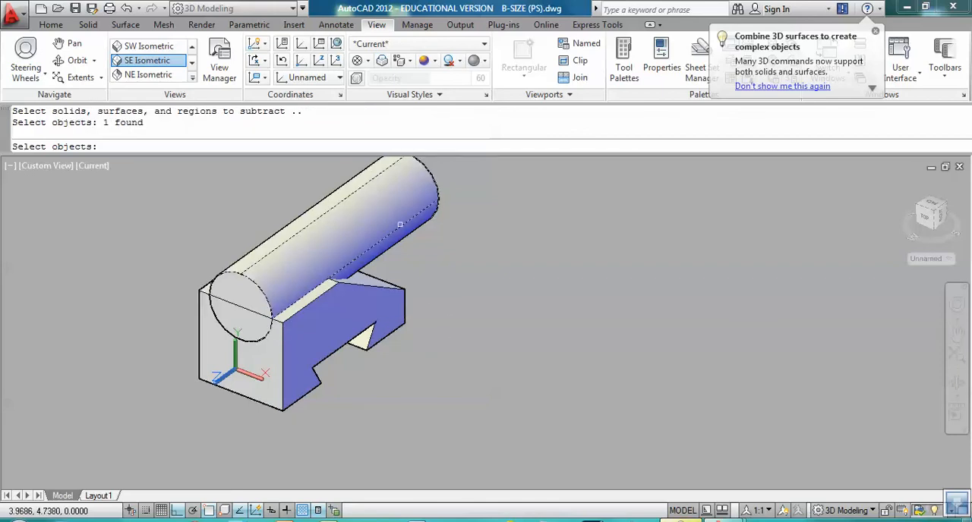
{"action": "key", "text": "Return"}
Step: Switch to Layout1 and make VIEWPORTS the current layer
{"action": "scroll", "coordinate": [427, 379], "scroll_direction": "down", "scroll_amount": 2}
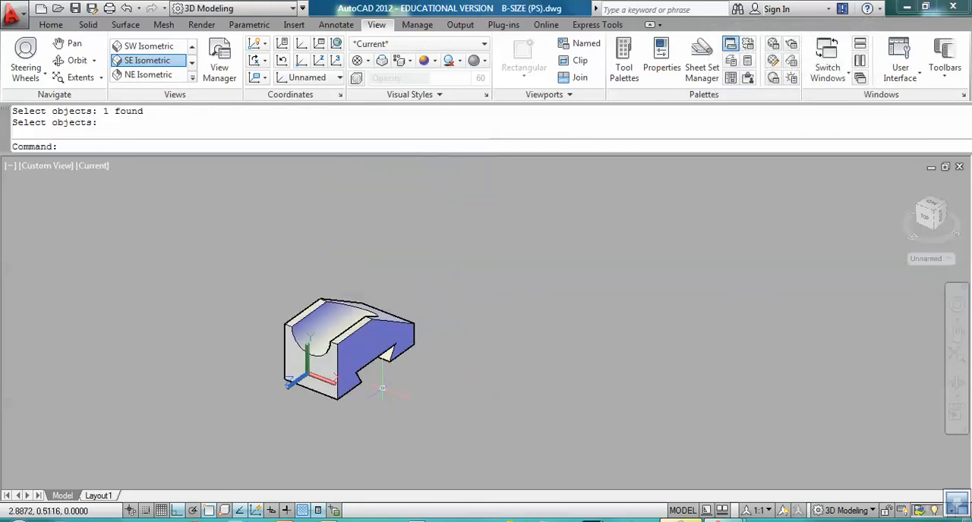
{"action": "scroll", "coordinate": [382, 388], "scroll_direction": "down", "scroll_amount": 6}
{"action": "middle_click_drag", "start_coordinate": [279, 411], "coordinate": [329, 344]}
{"action": "scroll", "coordinate": [355, 356], "scroll_direction": "up", "scroll_amount": 3}
{"action": "scroll", "coordinate": [407, 397], "scroll_direction": "up", "scroll_amount": 2}
{"action": "left_click", "coordinate": [99, 495]}
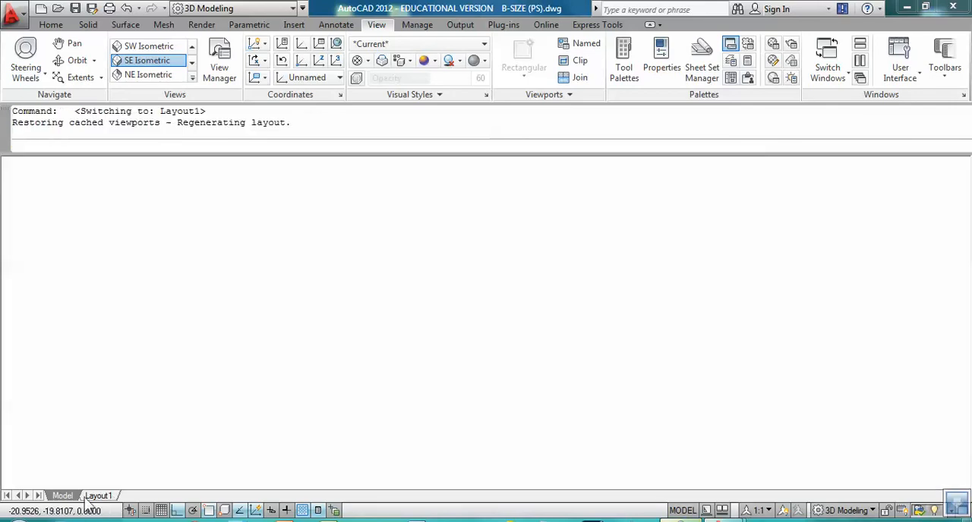
{"action": "middle_click_drag", "start_coordinate": [313, 383], "coordinate": [293, 366]}
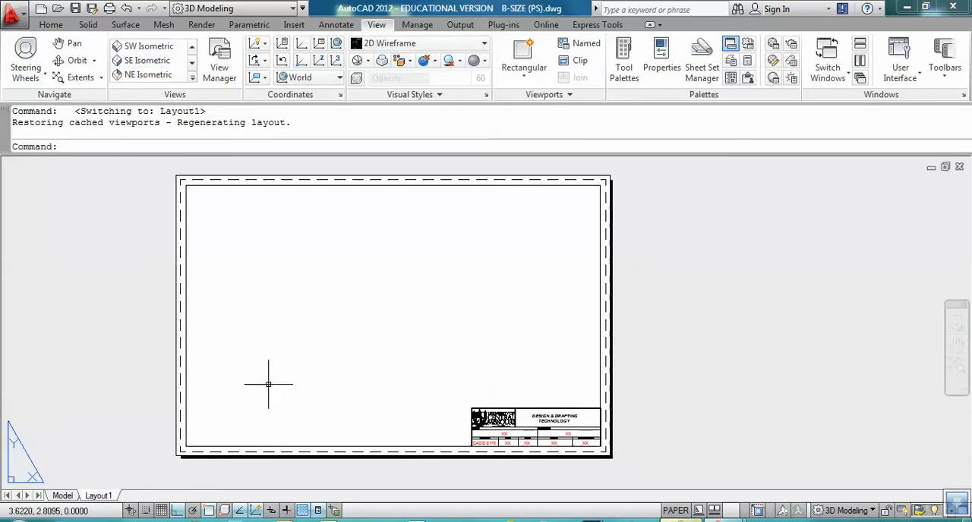
{"action": "left_click", "coordinate": [51, 24]}
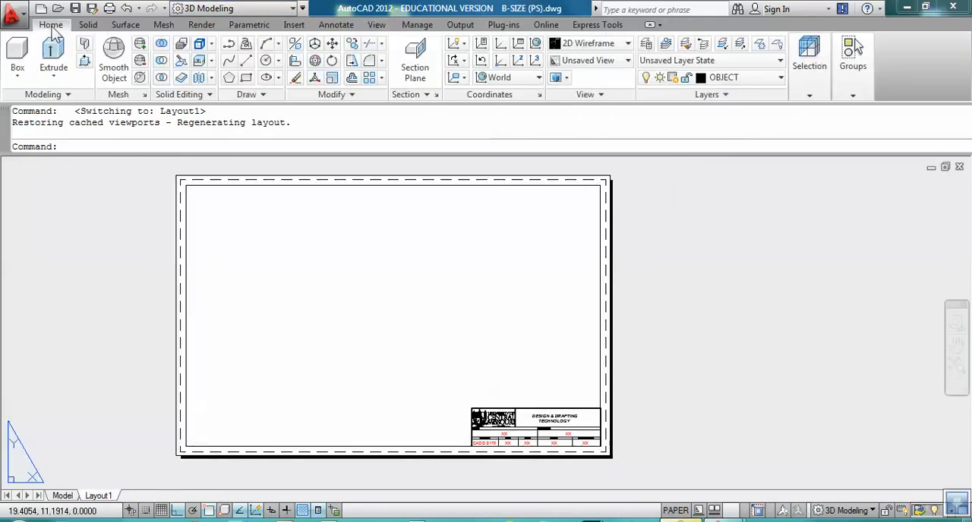
{"action": "left_click", "coordinate": [758, 78]}
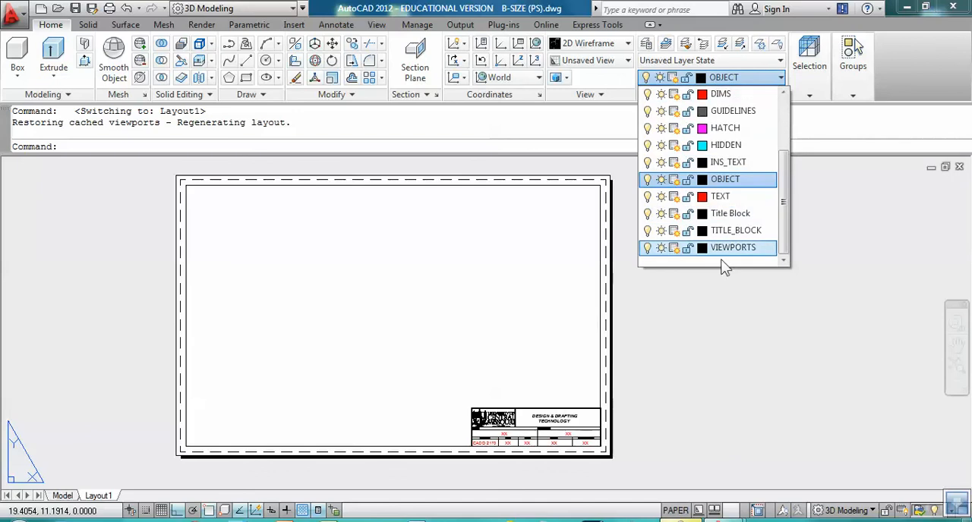
{"action": "left_click", "coordinate": [727, 248]}
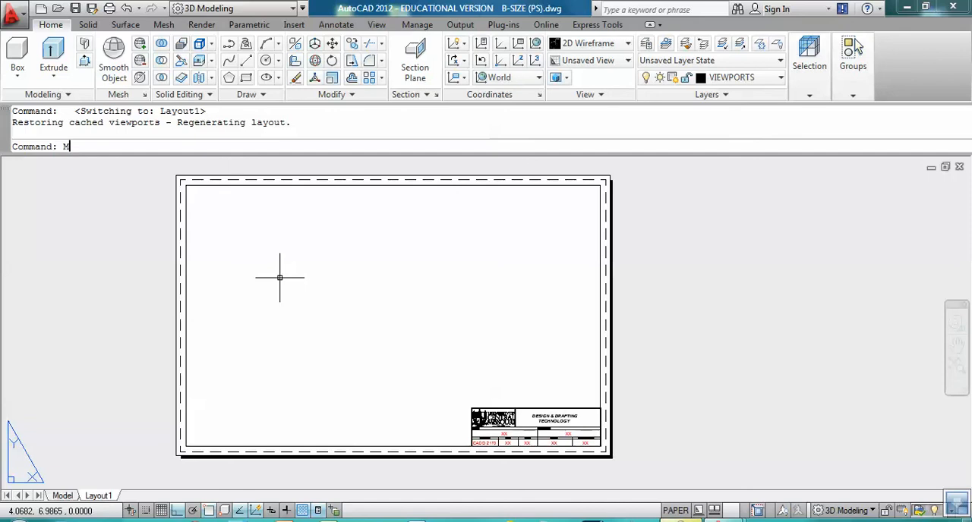
Step: Create two vertically divided viewports fitted to the layout sheet with MVIEW
{"action": "key", "text": "Return"}
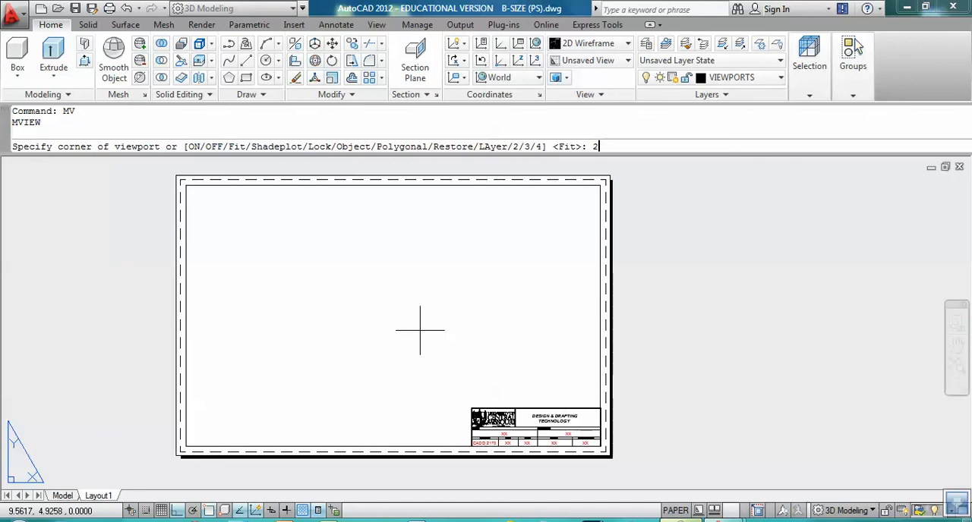
{"action": "type", "text": "2"}
{"action": "key", "text": "Return"}
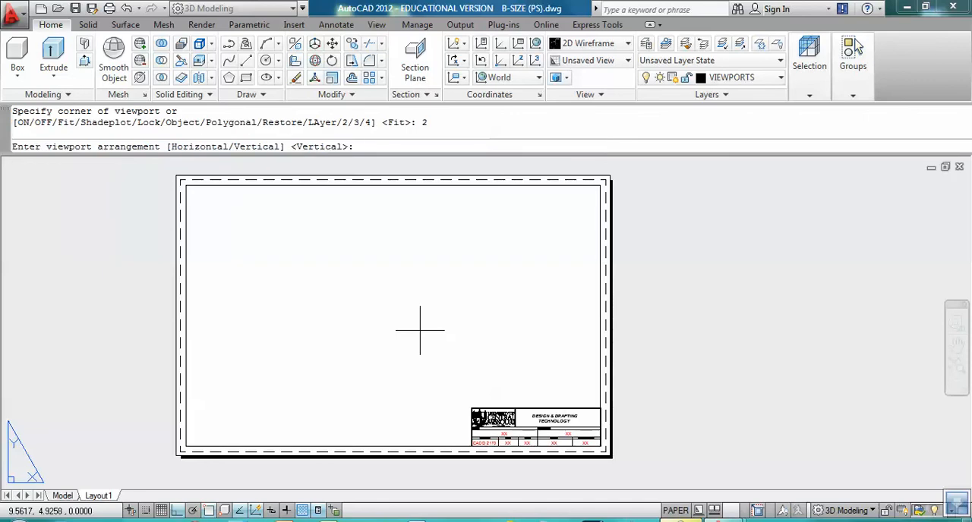
{"action": "key", "text": "Return"}
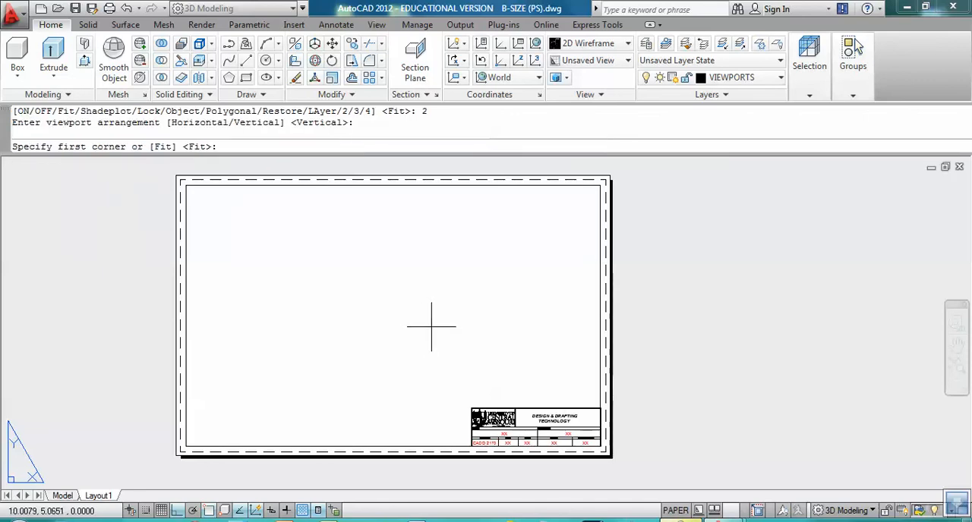
{"action": "key", "text": "Return"}
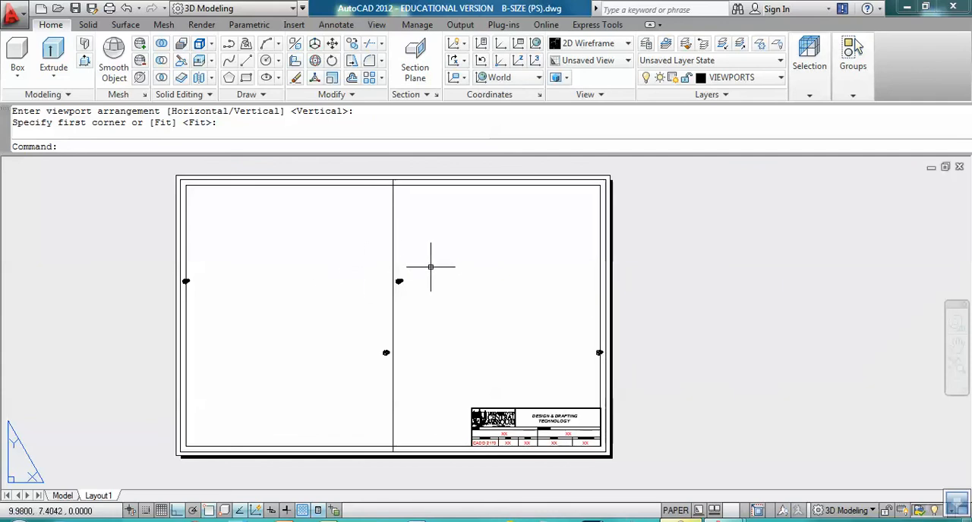
Step: Activate the left viewport and frame the bracket model with the round holes inside it
{"action": "double_click", "coordinate": [302, 284]}
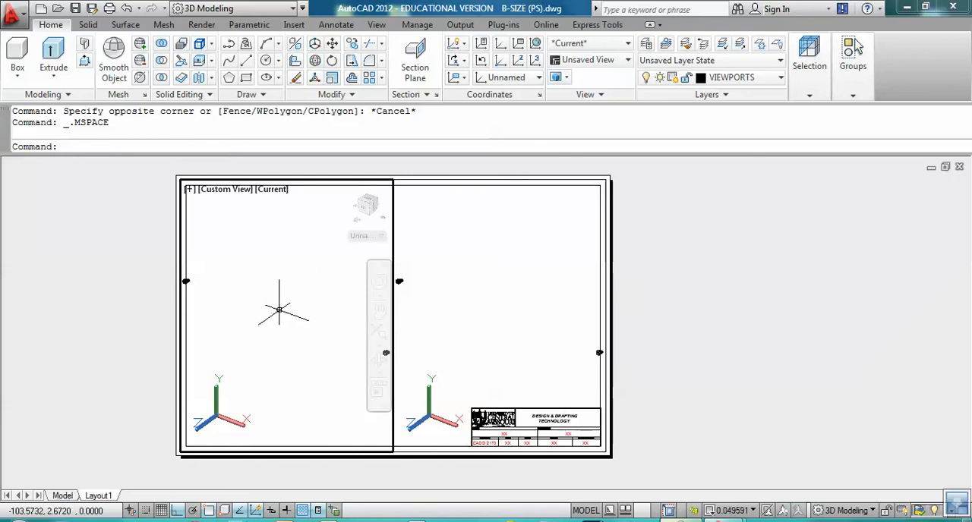
{"action": "scroll", "coordinate": [279, 312], "scroll_direction": "down", "scroll_amount": 1}
{"action": "middle_click_drag", "start_coordinate": [231, 307], "coordinate": [301, 325]}
{"action": "scroll", "coordinate": [273, 318], "scroll_direction": "up", "scroll_amount": 3}
{"action": "middle_click_drag", "start_coordinate": [222, 304], "coordinate": [293, 369]}
{"action": "scroll", "coordinate": [264, 298], "scroll_direction": "up", "scroll_amount": 6}
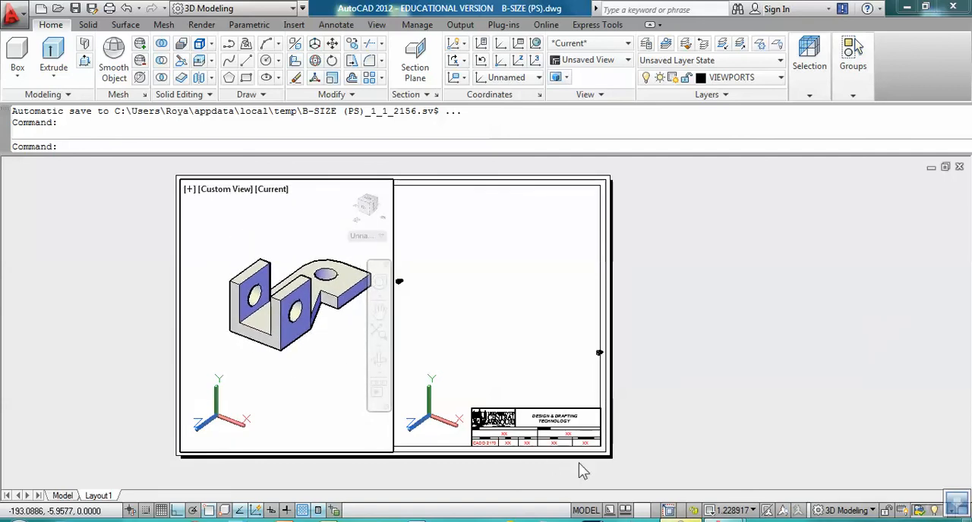
Step: Set the left viewport's scale to 1:1 and center the bracket model within it
{"action": "left_click", "coordinate": [733, 510]}
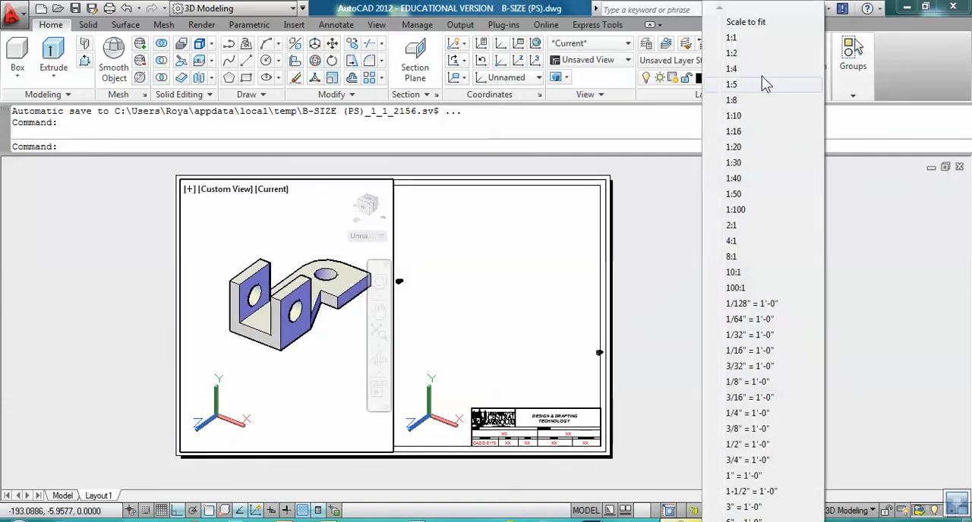
{"action": "left_click", "coordinate": [732, 38]}
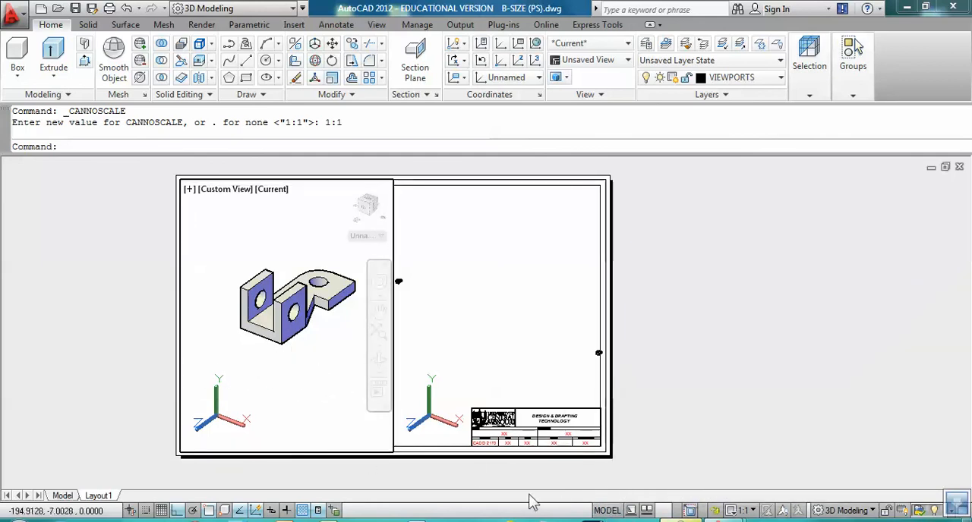
{"action": "left_click", "coordinate": [755, 511]}
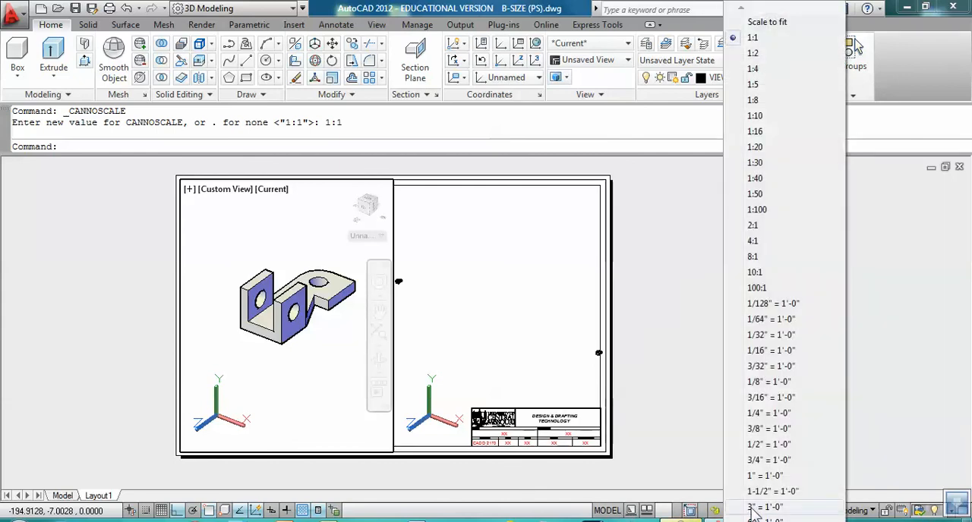
{"action": "left_click", "coordinate": [751, 37]}
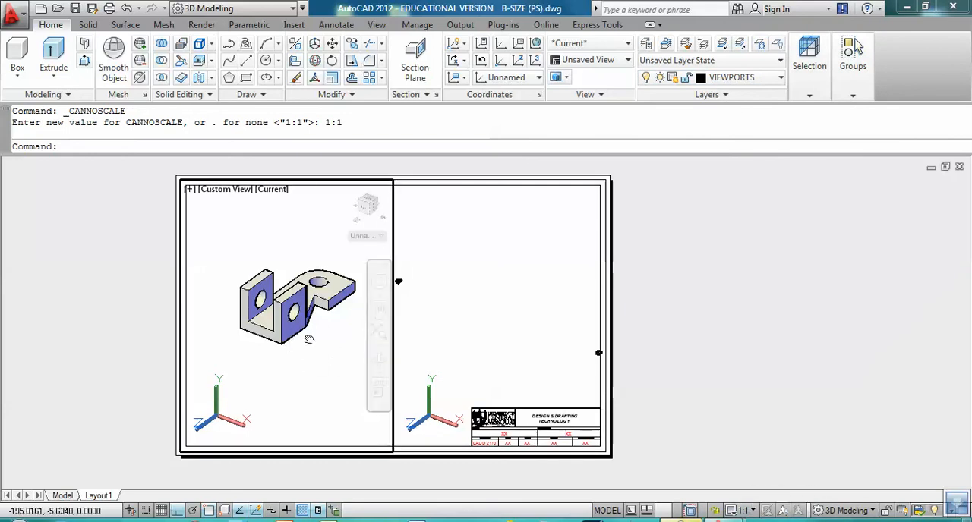
{"action": "middle_click_drag", "start_coordinate": [310, 338], "coordinate": [314, 355]}
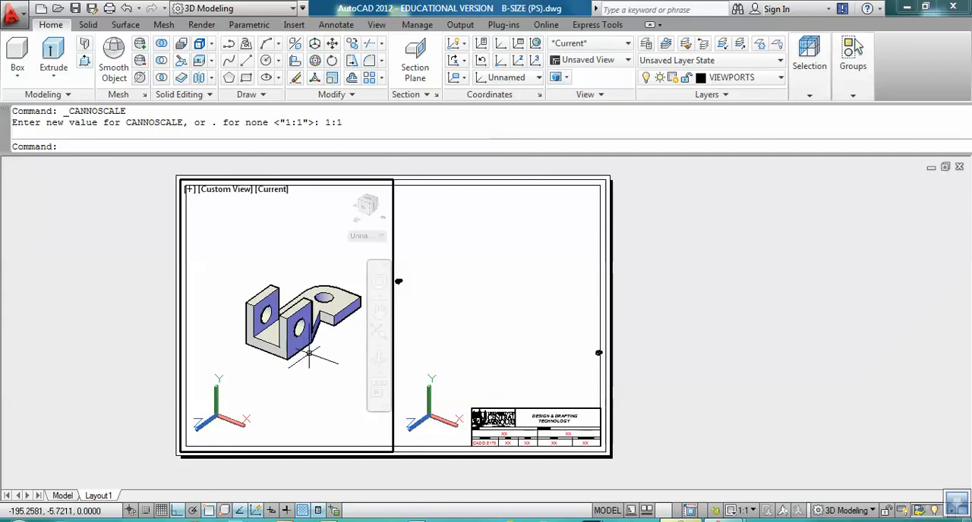
Step: Activate the right viewport and frame the grooved dovetail block inside it
{"action": "left_click", "coordinate": [498, 329]}
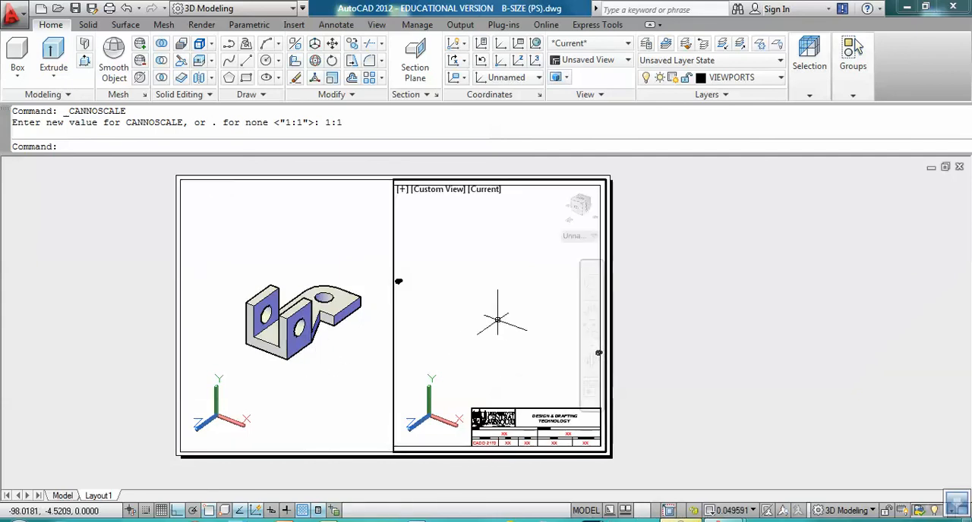
{"action": "scroll", "coordinate": [523, 326], "scroll_direction": "down", "scroll_amount": 10}
{"action": "scroll", "coordinate": [485, 318], "scroll_direction": "up", "scroll_amount": 6}
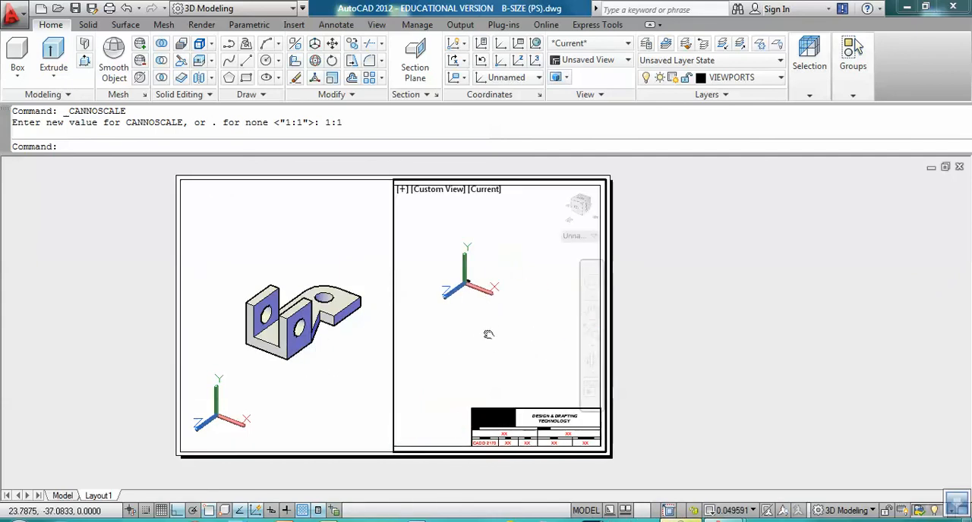
{"action": "middle_click_drag", "start_coordinate": [462, 257], "coordinate": [519, 325]}
{"action": "scroll", "coordinate": [468, 296], "scroll_direction": "up", "scroll_amount": 4}
{"action": "scroll", "coordinate": [466, 298], "scroll_direction": "up", "scroll_amount": 4}
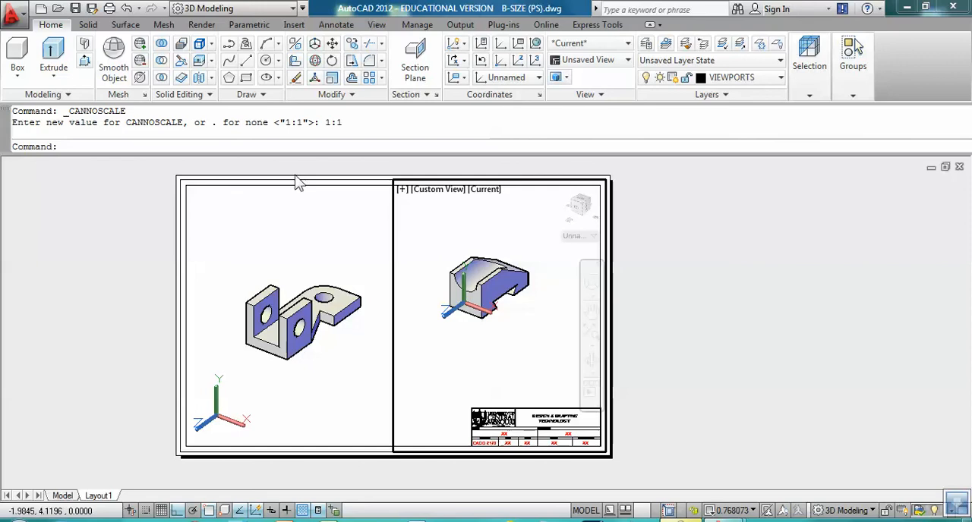
Step: Change the right viewport to the SE Isometric view and center the dovetail block in it
{"action": "left_click", "coordinate": [377, 25]}
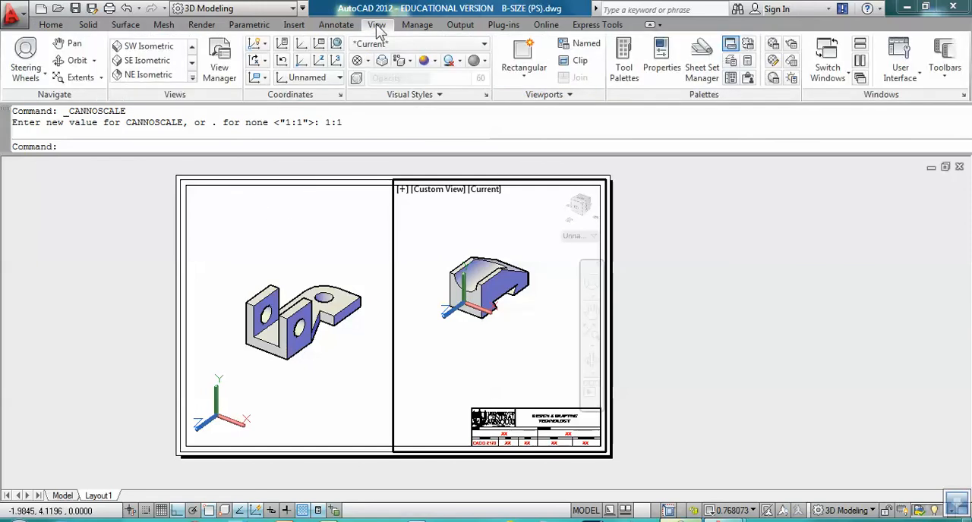
{"action": "left_click", "coordinate": [148, 62]}
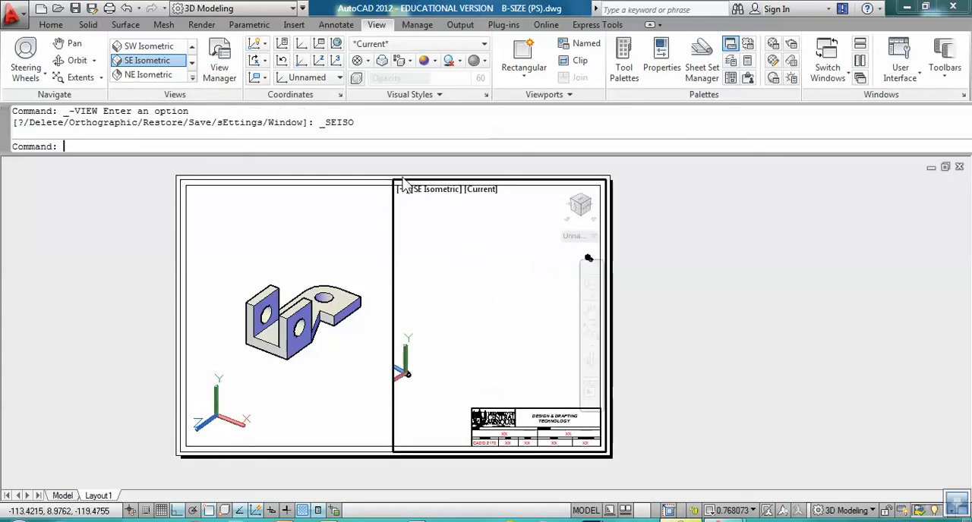
{"action": "scroll", "coordinate": [435, 351], "scroll_direction": "down", "scroll_amount": 1}
{"action": "middle_click_drag", "start_coordinate": [436, 352], "coordinate": [510, 284]}
{"action": "scroll", "coordinate": [480, 303], "scroll_direction": "up", "scroll_amount": 4}
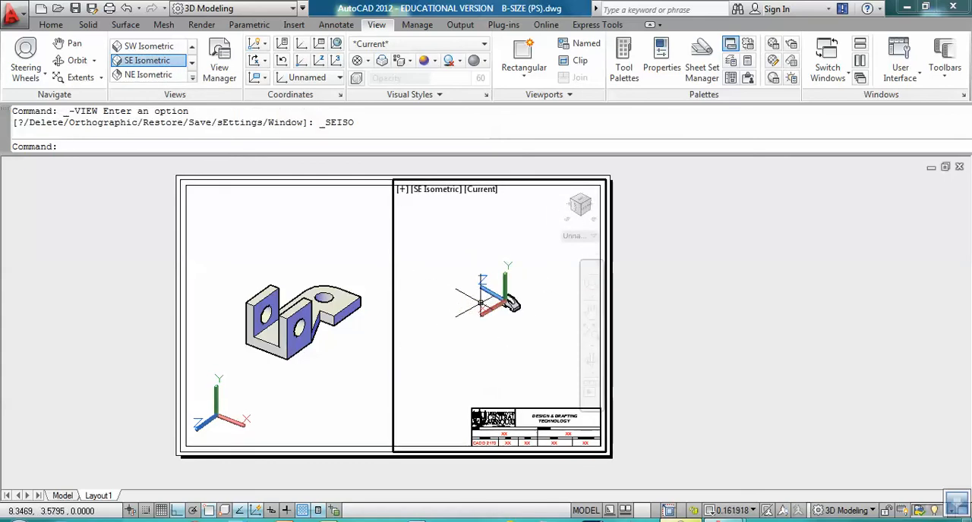
{"action": "scroll", "coordinate": [509, 300], "scroll_direction": "up", "scroll_amount": 5}
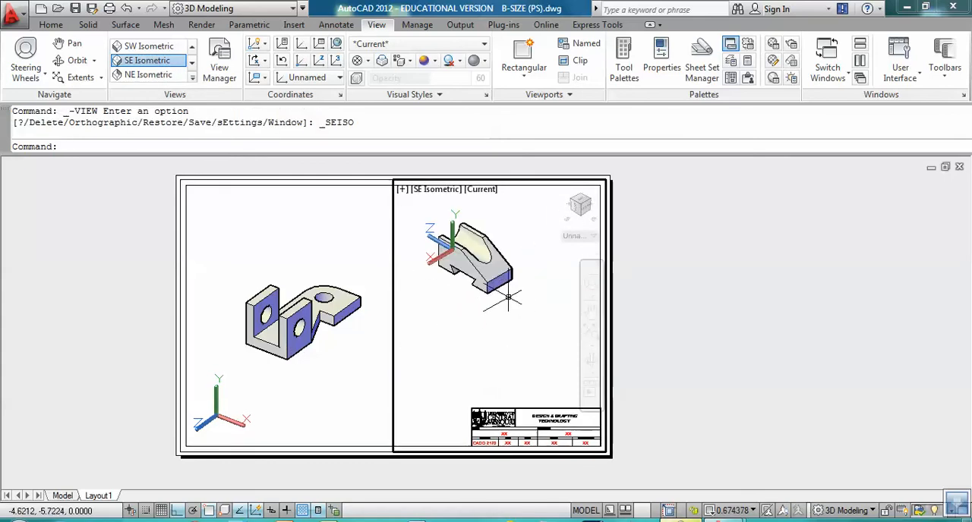
{"action": "scroll", "coordinate": [507, 297], "scroll_direction": "up", "scroll_amount": 3}
{"action": "middle_click_drag", "start_coordinate": [489, 284], "coordinate": [519, 323]}
{"action": "middle_click", "coordinate": [518, 323]}
{"action": "middle_click", "coordinate": [519, 322]}
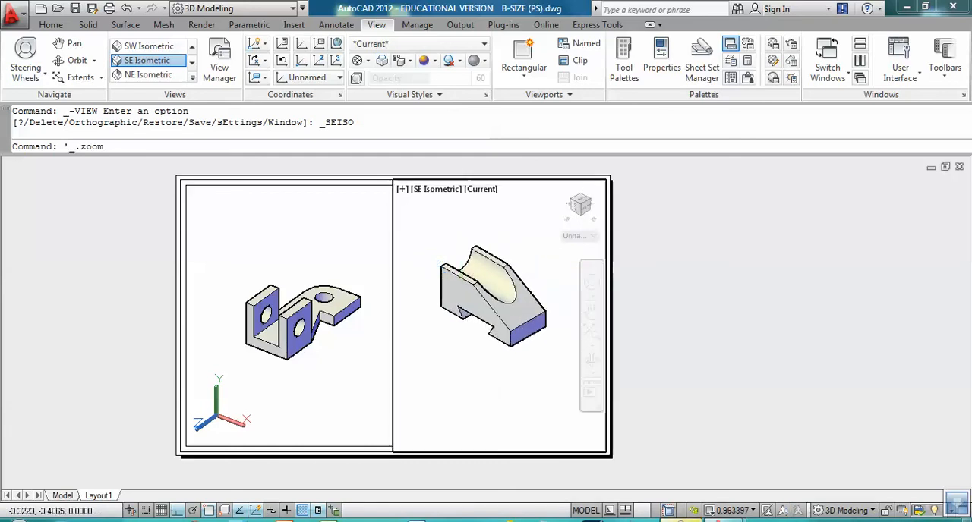
{"action": "mouse_move", "coordinate": [499, 299]}
{"action": "middle_mouse_down"}
{"action": "mouse_move", "coordinate": [545, 271]}
{"action": "mouse_move", "coordinate": [516, 330]}
{"action": "mouse_move", "coordinate": [494, 278]}
{"action": "mouse_move", "coordinate": [515, 284]}
{"action": "middle_mouse_up"}
{"action": "scroll", "coordinate": [508, 310], "scroll_direction": "up", "scroll_amount": 4}
{"action": "scroll", "coordinate": [503, 334], "scroll_direction": "up", "scroll_amount": 2}
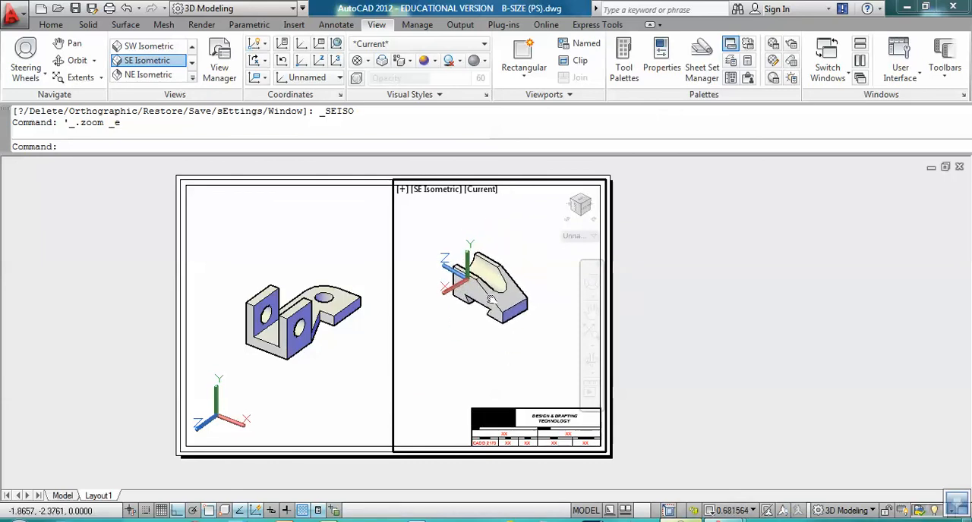
{"action": "scroll", "coordinate": [469, 285], "scroll_direction": "up", "scroll_amount": 2}
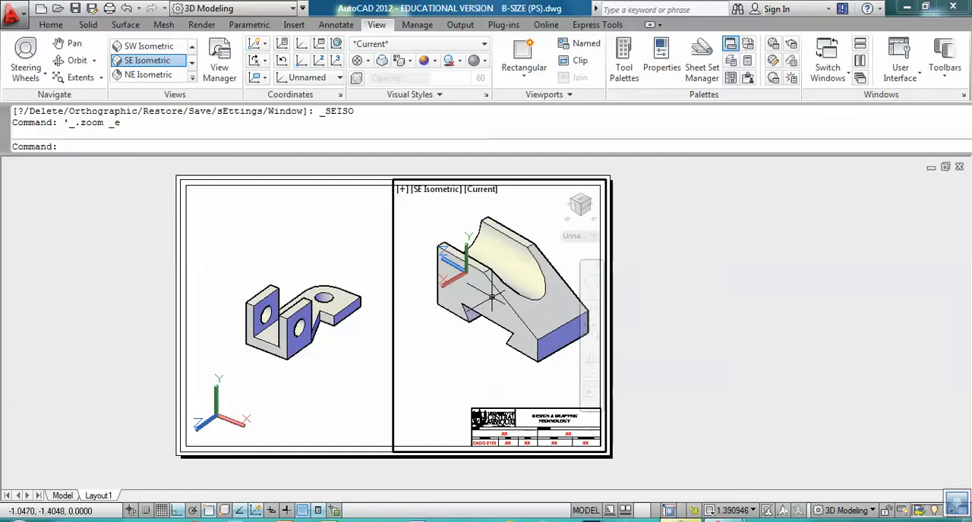
{"action": "scroll", "coordinate": [491, 298], "scroll_direction": "down", "scroll_amount": 1}
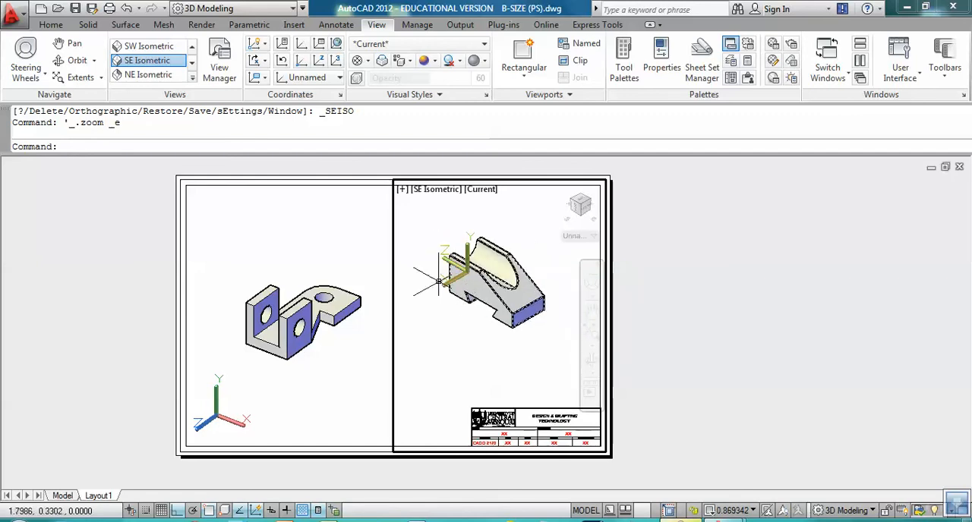
{"action": "middle_click_drag", "start_coordinate": [502, 304], "coordinate": [502, 318]}
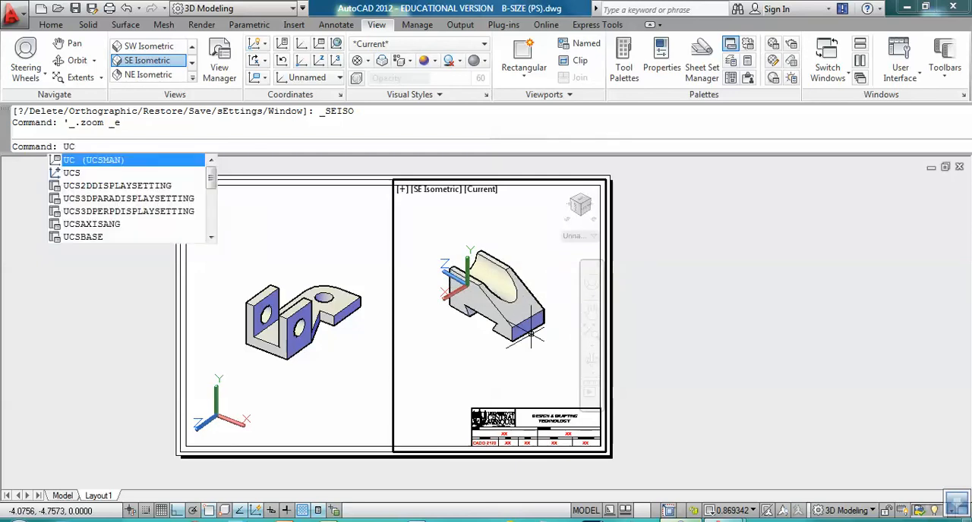
Step: Turn off the UCS icon in the right viewport with UCSICON
{"action": "type", "text": "SICON"}
{"action": "key", "text": "Return"}
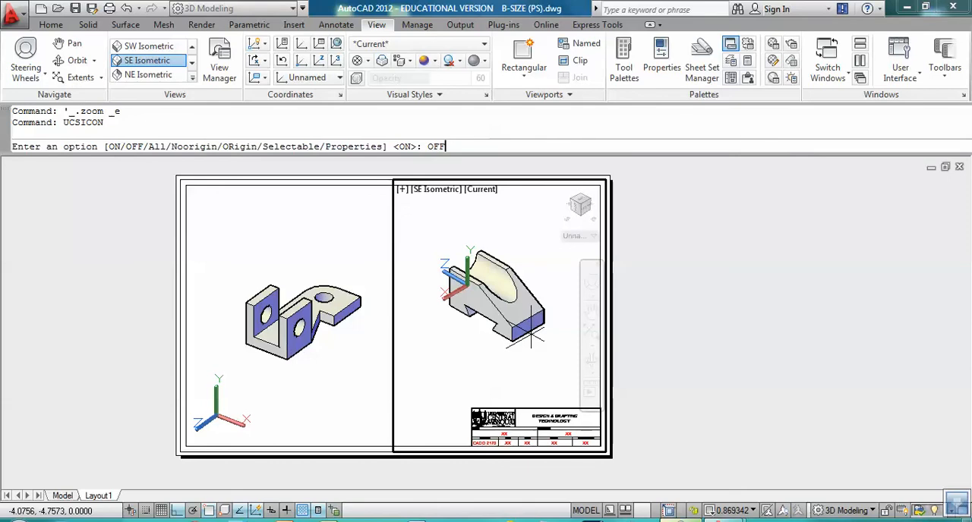
{"action": "key", "text": "Return"}
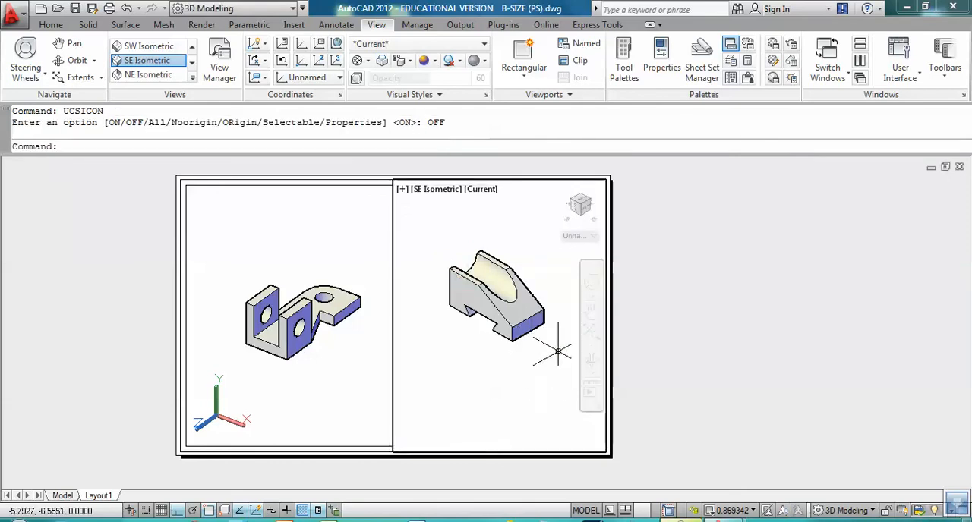
Step: Position the dovetail block in the right viewport and set the viewport scale to 1:1
{"action": "scroll", "coordinate": [513, 342], "scroll_direction": "up", "scroll_amount": 2}
{"action": "middle_click_drag", "start_coordinate": [521, 325], "coordinate": [524, 344]}
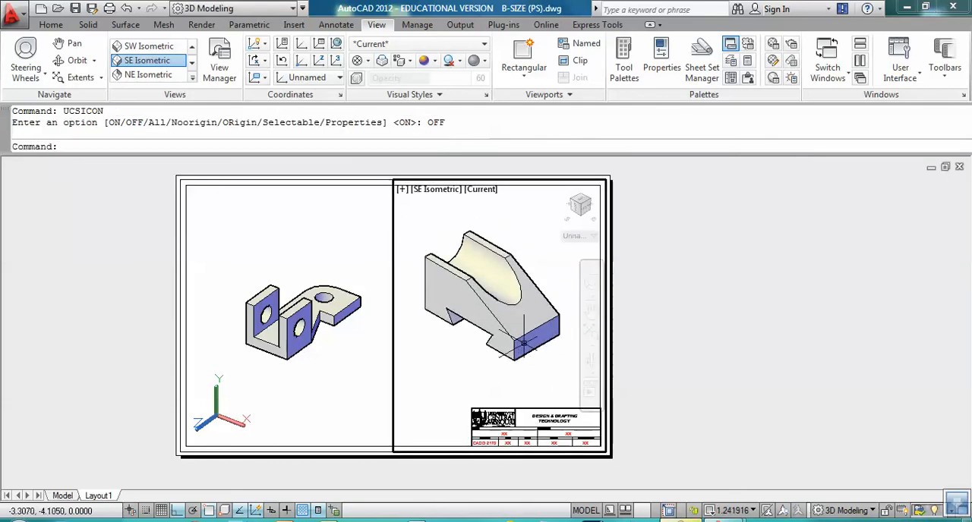
{"action": "left_click", "coordinate": [731, 511]}
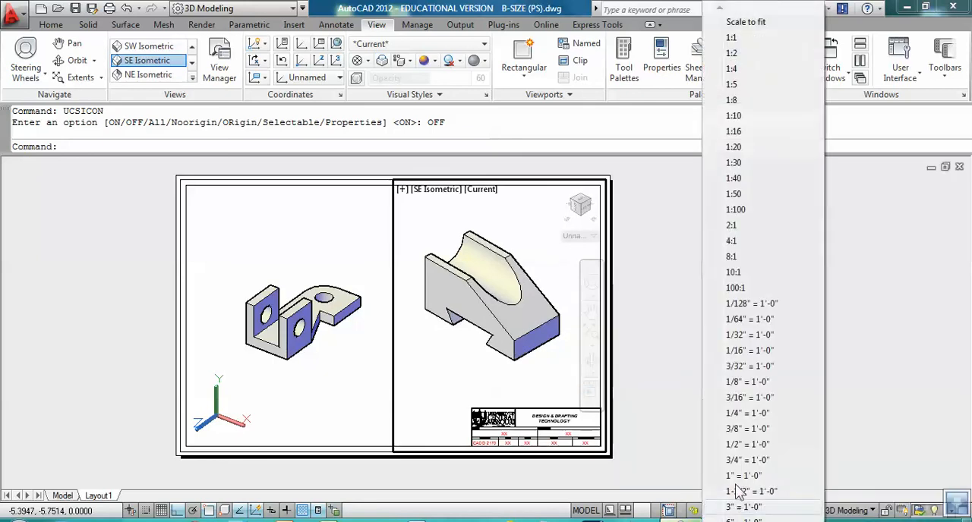
{"action": "left_click", "coordinate": [731, 38]}
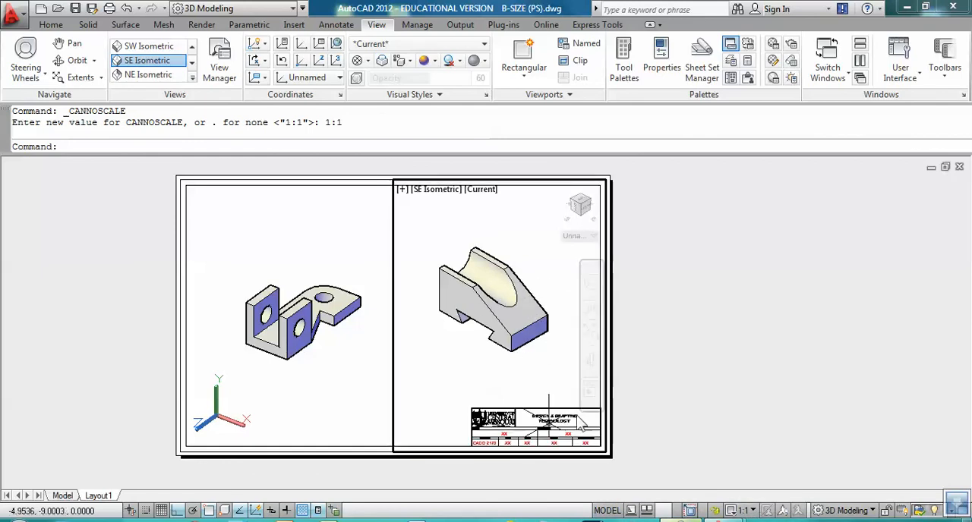
Step: Return to paper space and turn off the VIEWPORTS layer to hide the viewport borders
{"action": "double_click", "coordinate": [723, 300]}
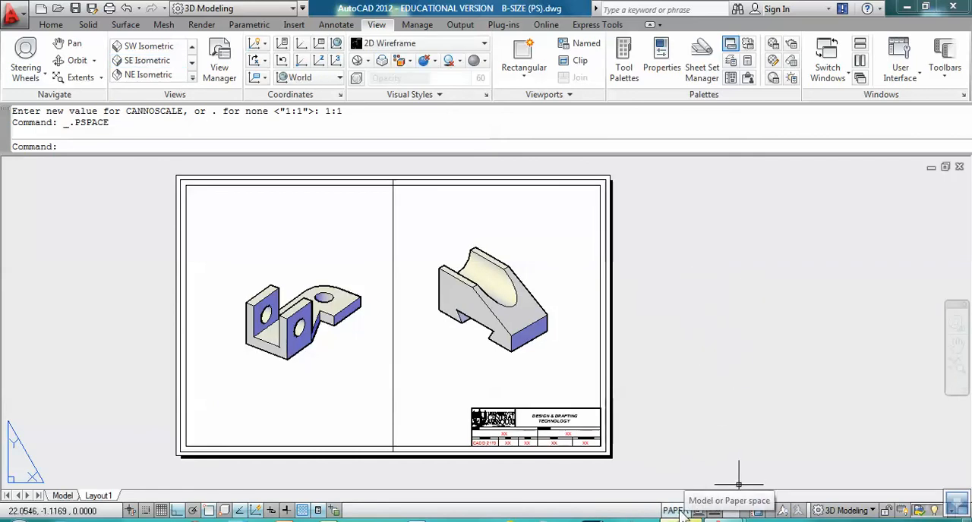
{"action": "left_click", "coordinate": [51, 24]}
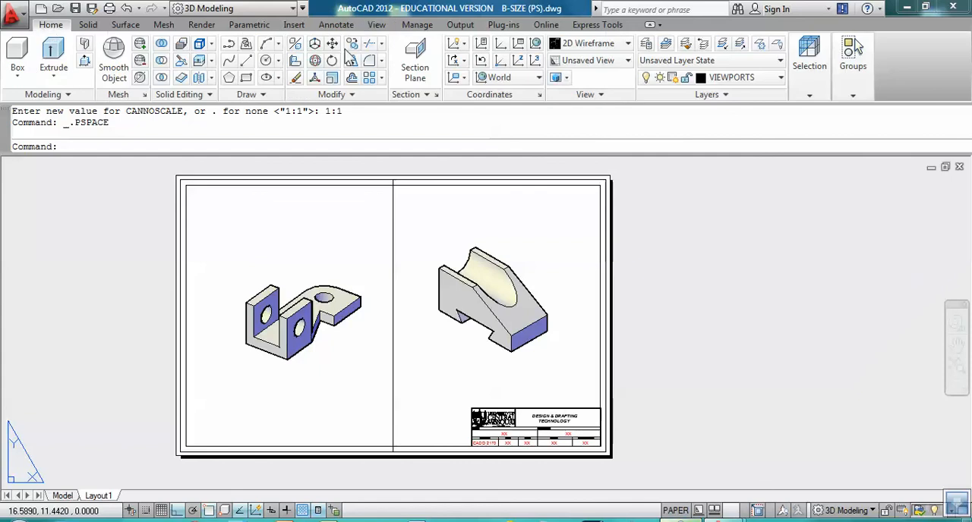
{"action": "left_click", "coordinate": [763, 80]}
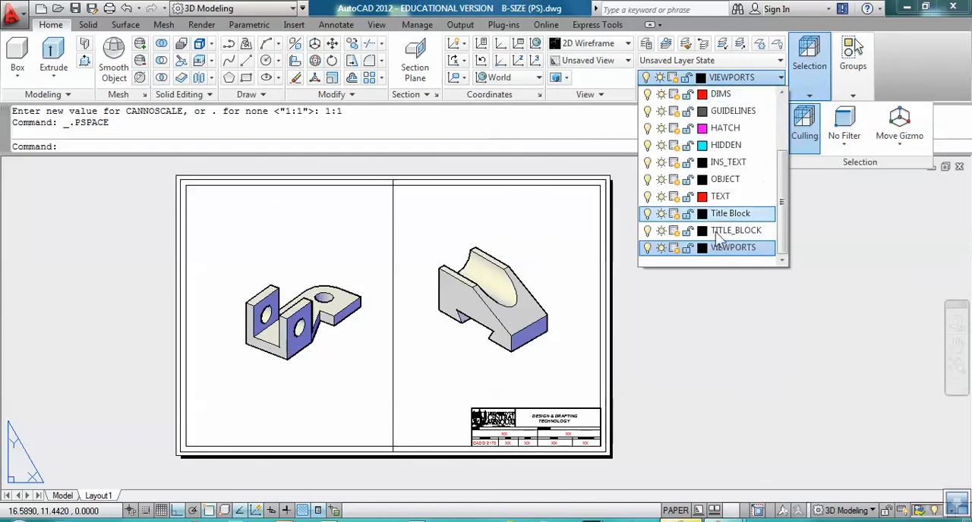
{"action": "left_click", "coordinate": [647, 249]}
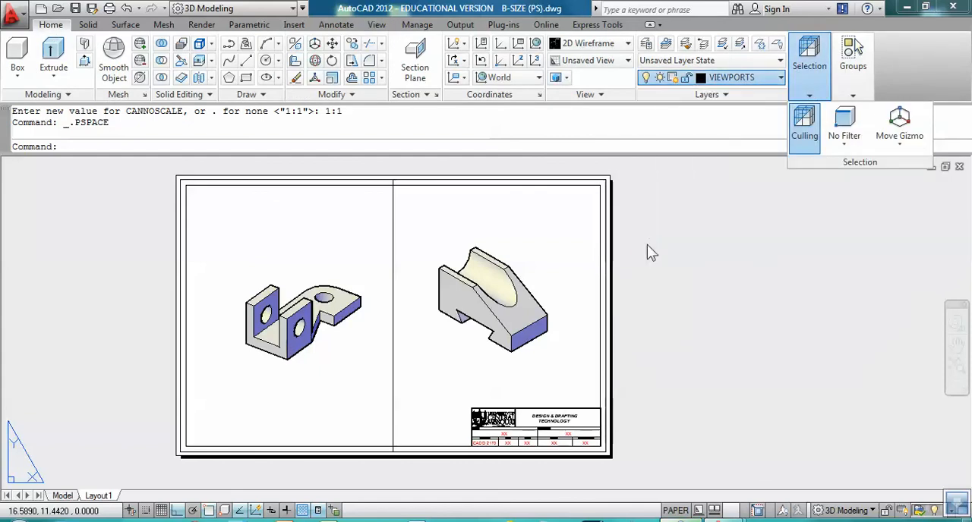
{"action": "left_click", "coordinate": [551, 254]}
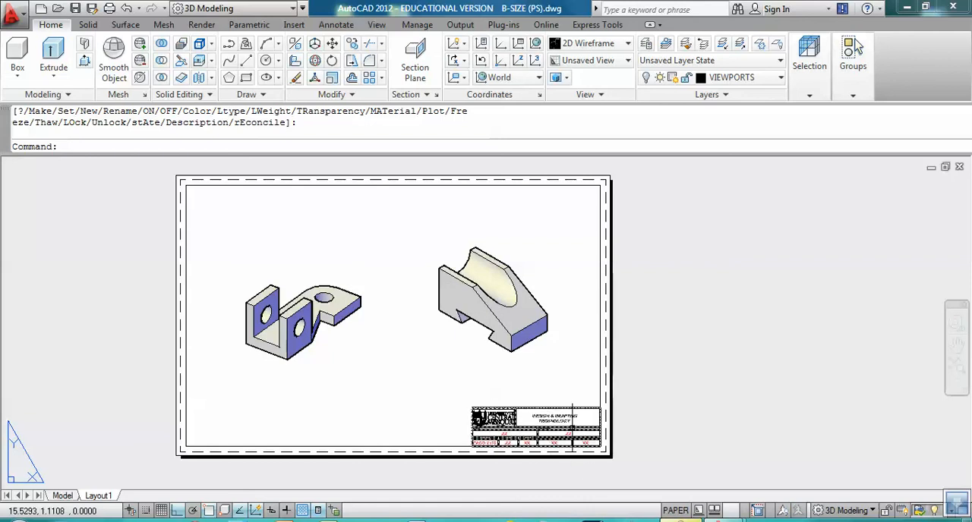
Step: Open the title block's attributes with ATTEDIT, review the fields and accept them unchanged
{"action": "type", "text": "ATE"}
{"action": "key", "text": "Return"}
{"action": "left_click", "coordinate": [540, 418]}
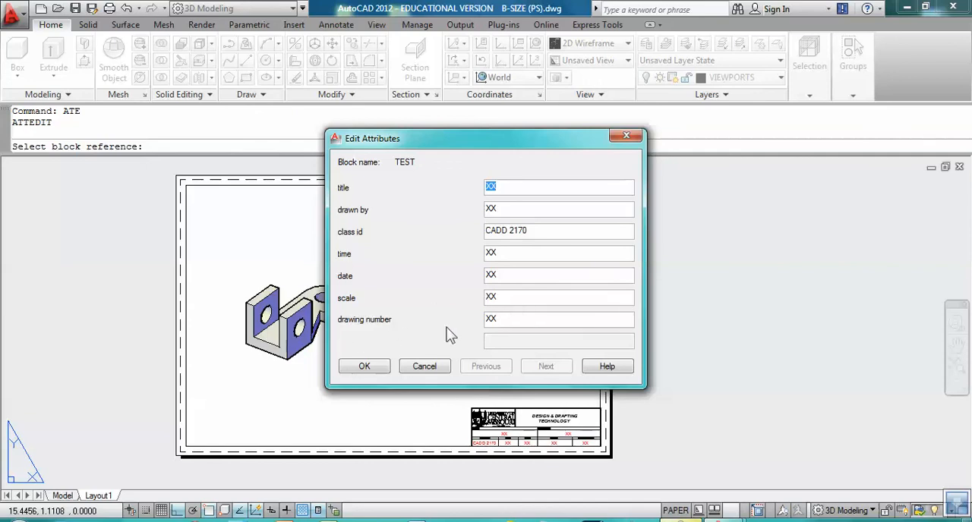
{"action": "left_click", "coordinate": [368, 369]}
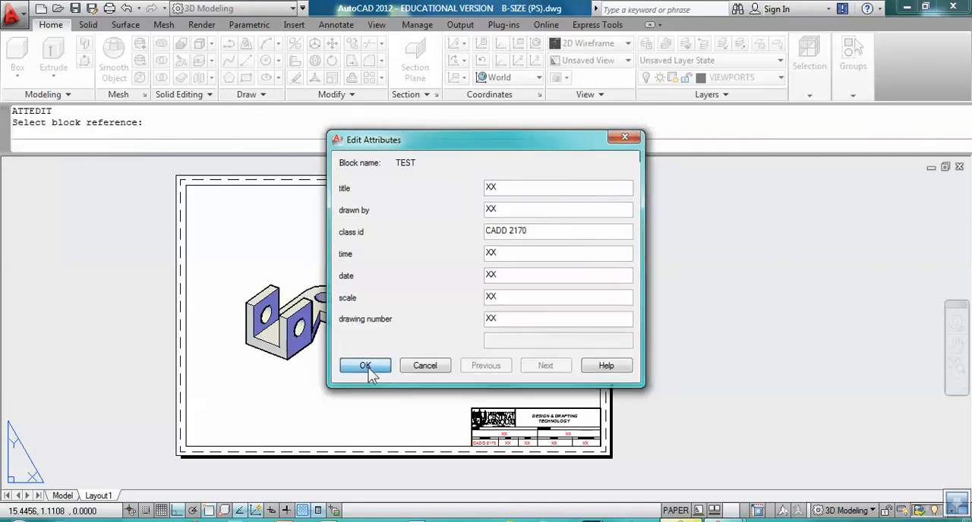
Step: Make layer 0 current and zoom the layout sheet to its extents
{"action": "middle_click_drag", "start_coordinate": [537, 371], "coordinate": [579, 375]}
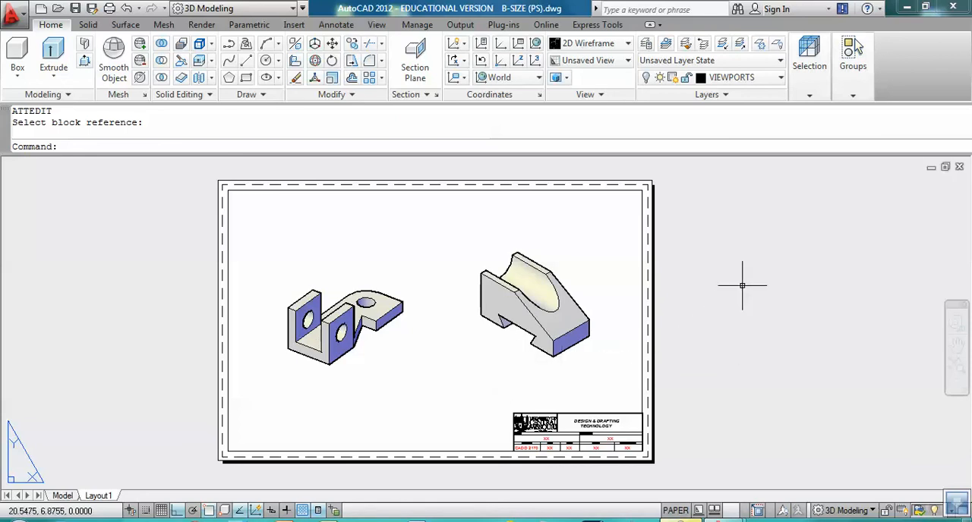
{"action": "middle_click_drag", "start_coordinate": [680, 386], "coordinate": [673, 378]}
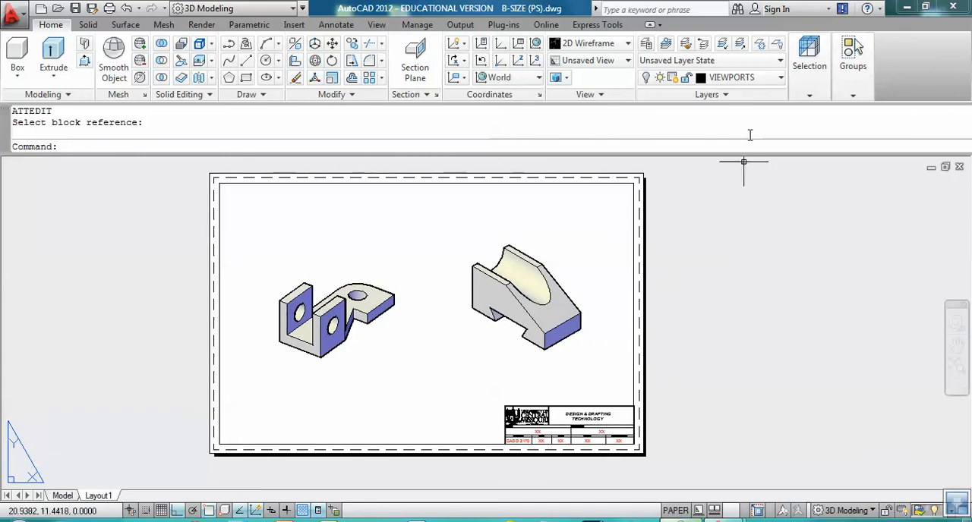
{"action": "left_click", "coordinate": [772, 77]}
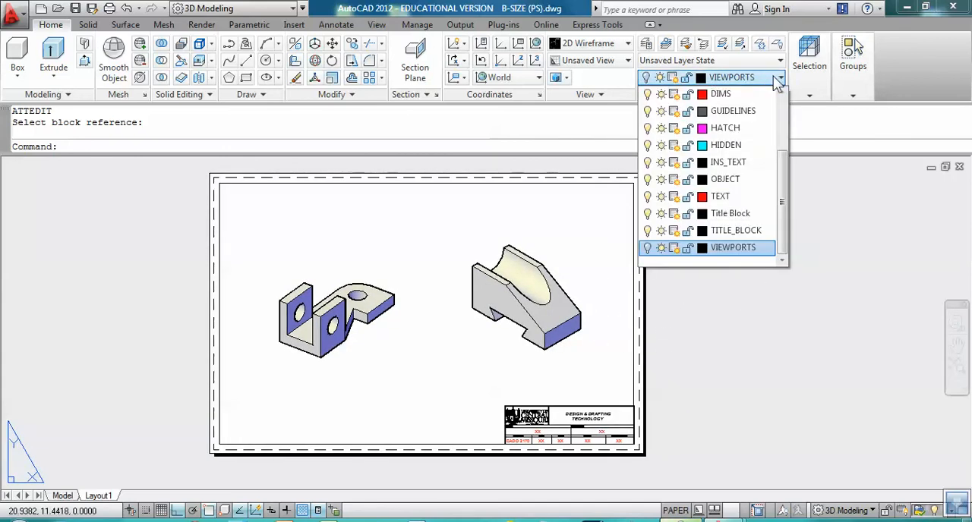
{"action": "left_click_drag", "start_coordinate": [786, 191], "coordinate": [783, 114]}
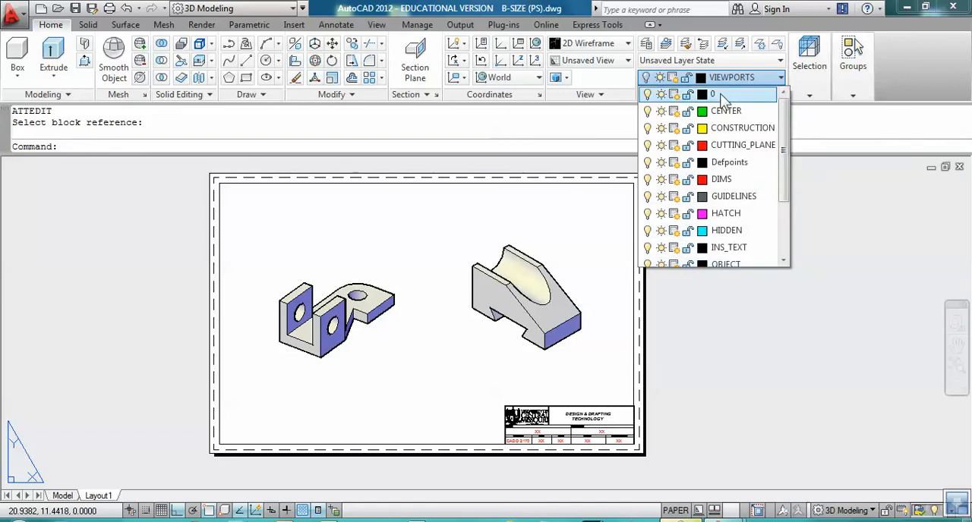
{"action": "left_click", "coordinate": [721, 95]}
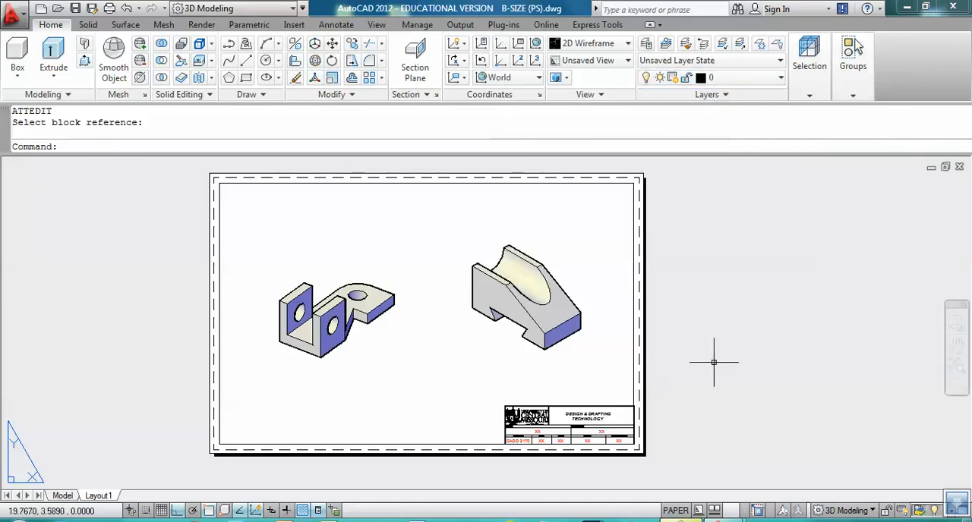
{"action": "middle_click_drag", "start_coordinate": [714, 362], "coordinate": [715, 359]}
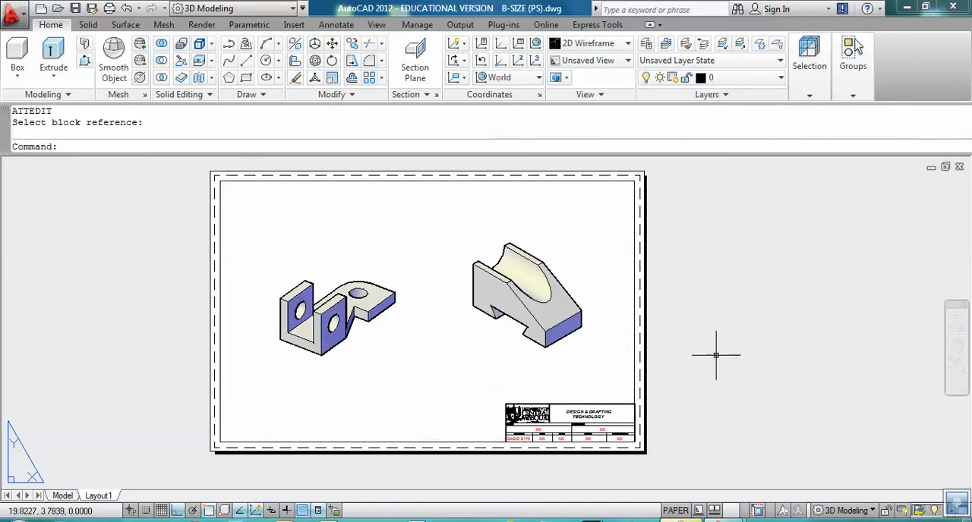
{"action": "middle_click", "coordinate": [715, 354]}
{"action": "middle_click", "coordinate": [715, 354]}
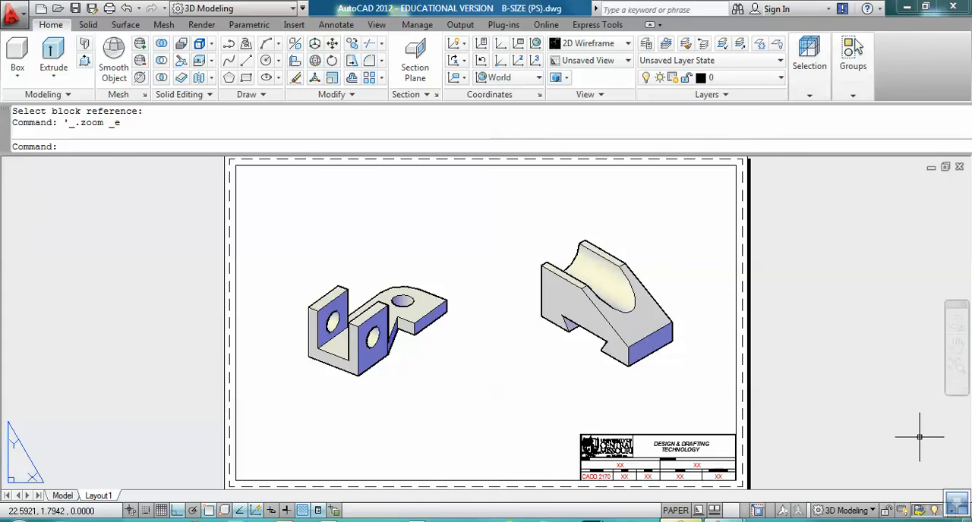
{"action": "left_click", "coordinate": [882, 520]}
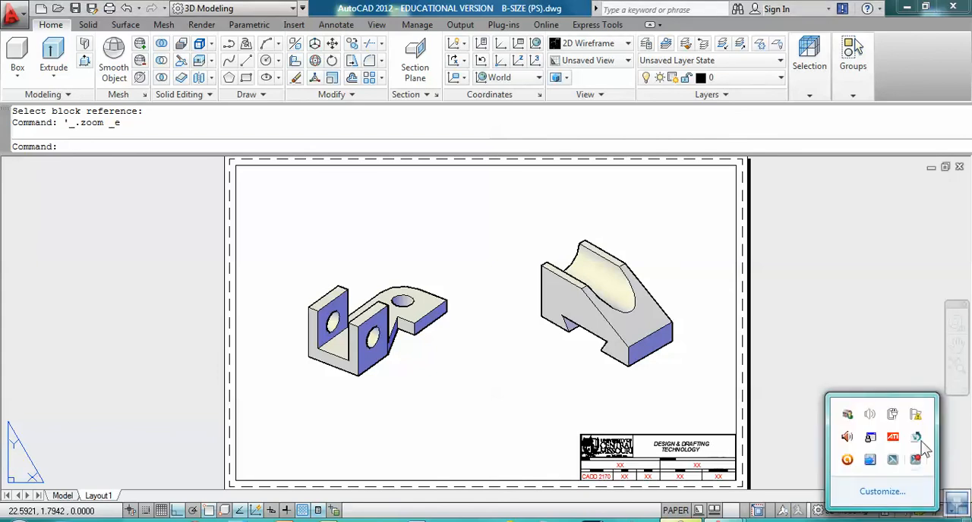